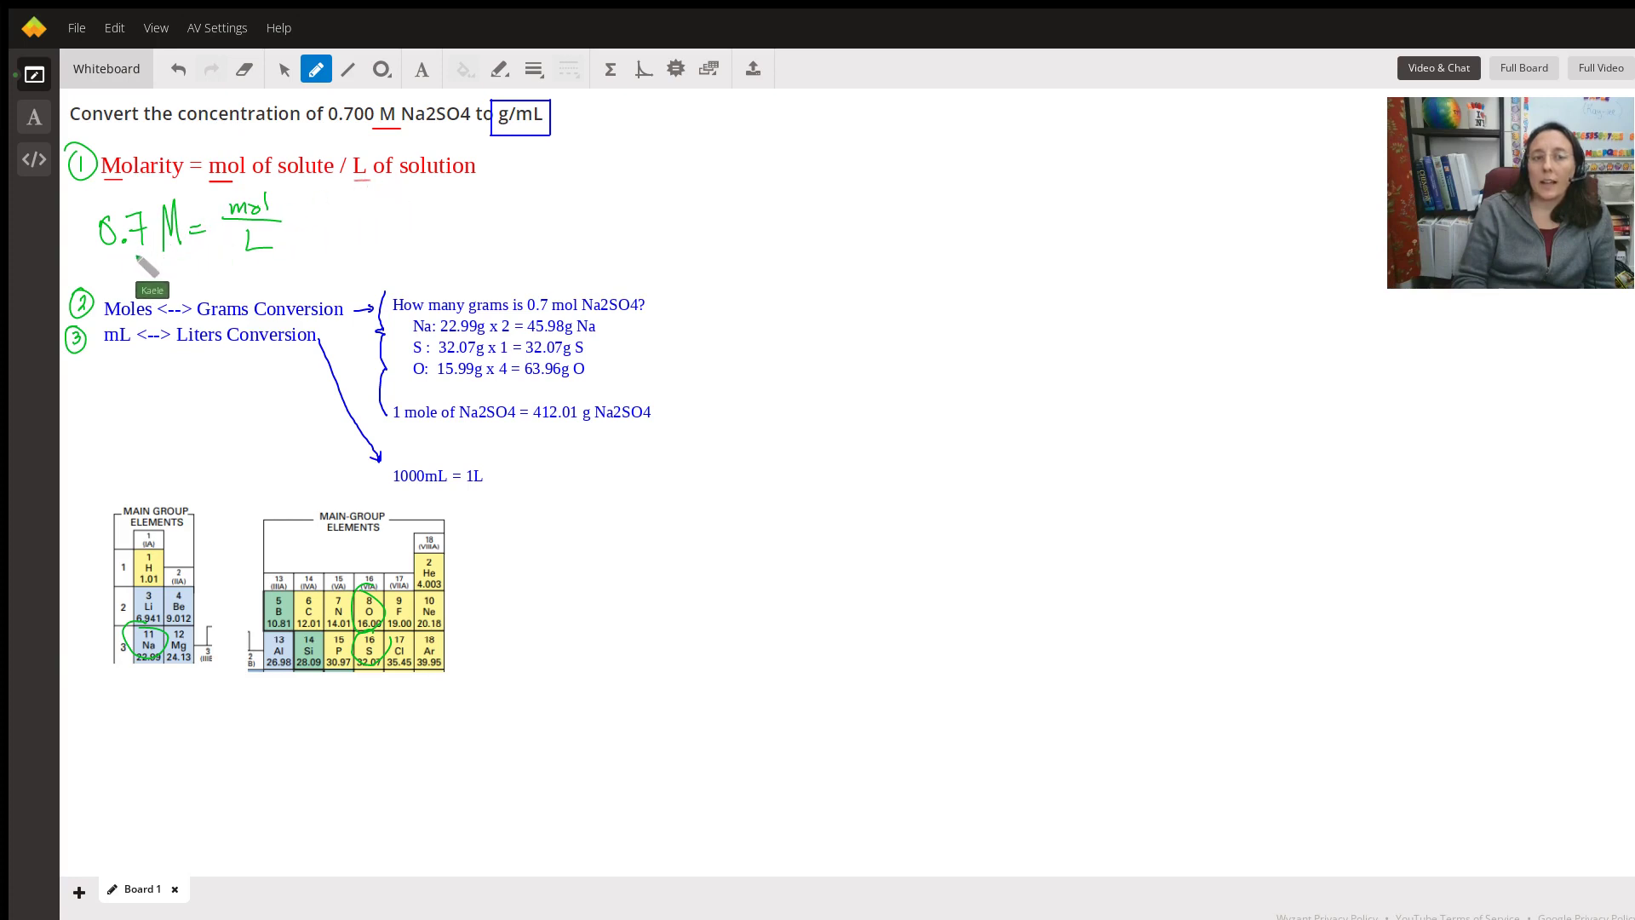
Step: Underline 0.7 and 0.700, then handwrite 0.7 mol over 1 L = 0.7 M beside the molarity equation
left_click_drag(101, 254, 143, 252)
left_click_drag(326, 124, 368, 129)
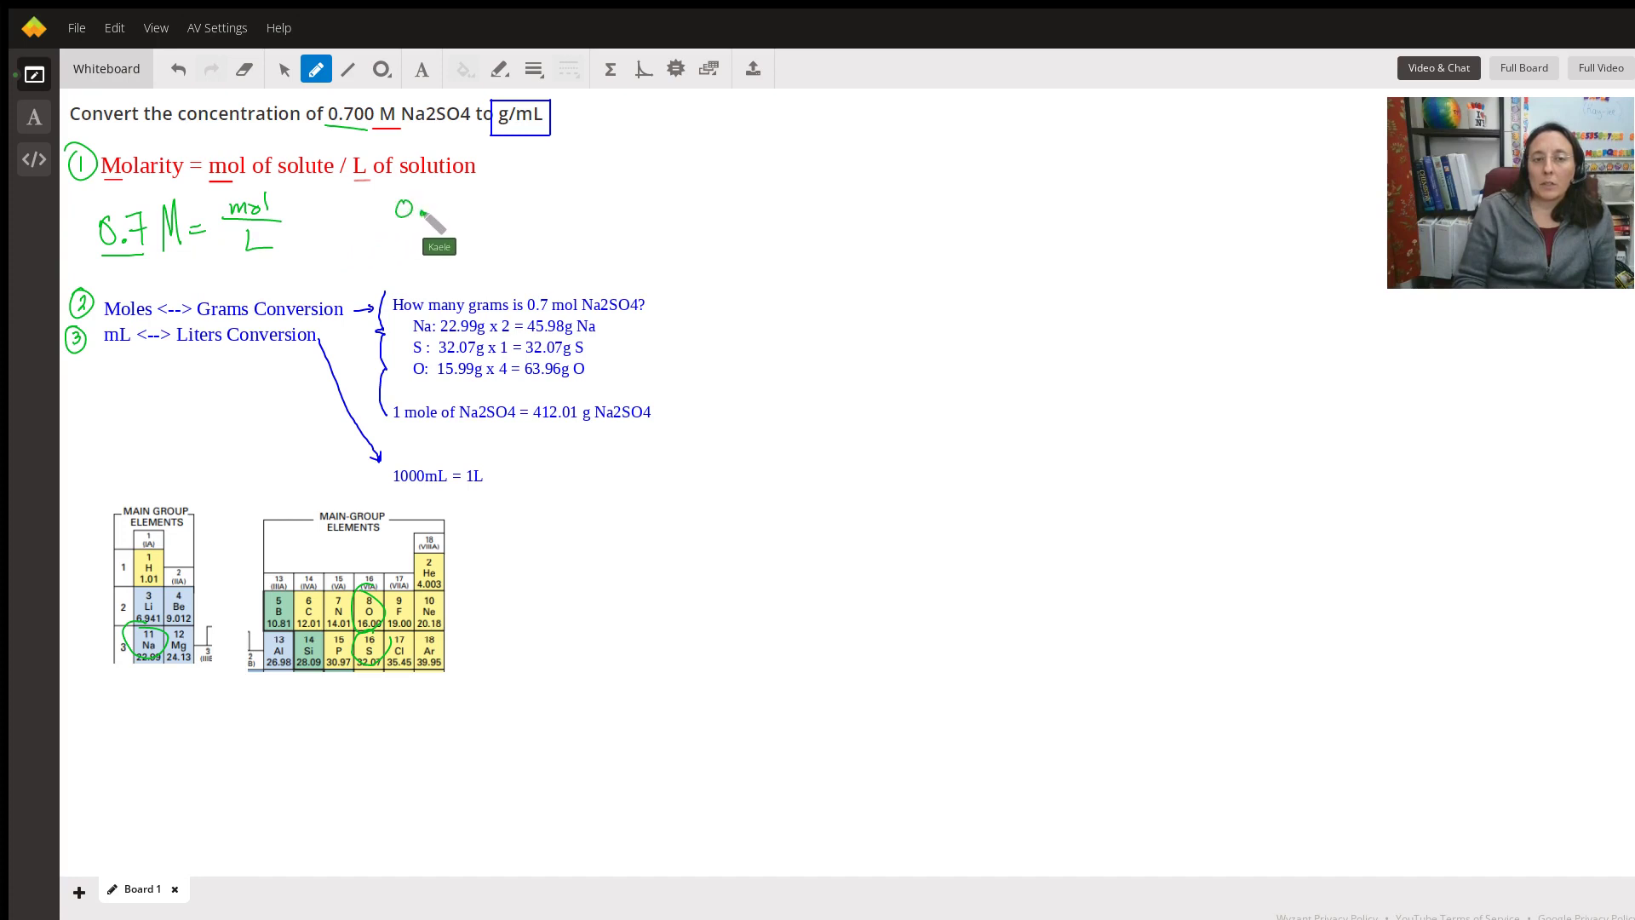
left_click_drag(473, 204, 474, 205)
mouse_move(483, 195)
left_mouse_down()
mouse_move(485, 228)
mouse_move(422, 256)
mouse_move(517, 226)
left_mouse_up()
mouse_move(506, 233)
left_mouse_down()
mouse_move(545, 214)
mouse_move(625, 231)
left_mouse_up()
left_click(565, 228)
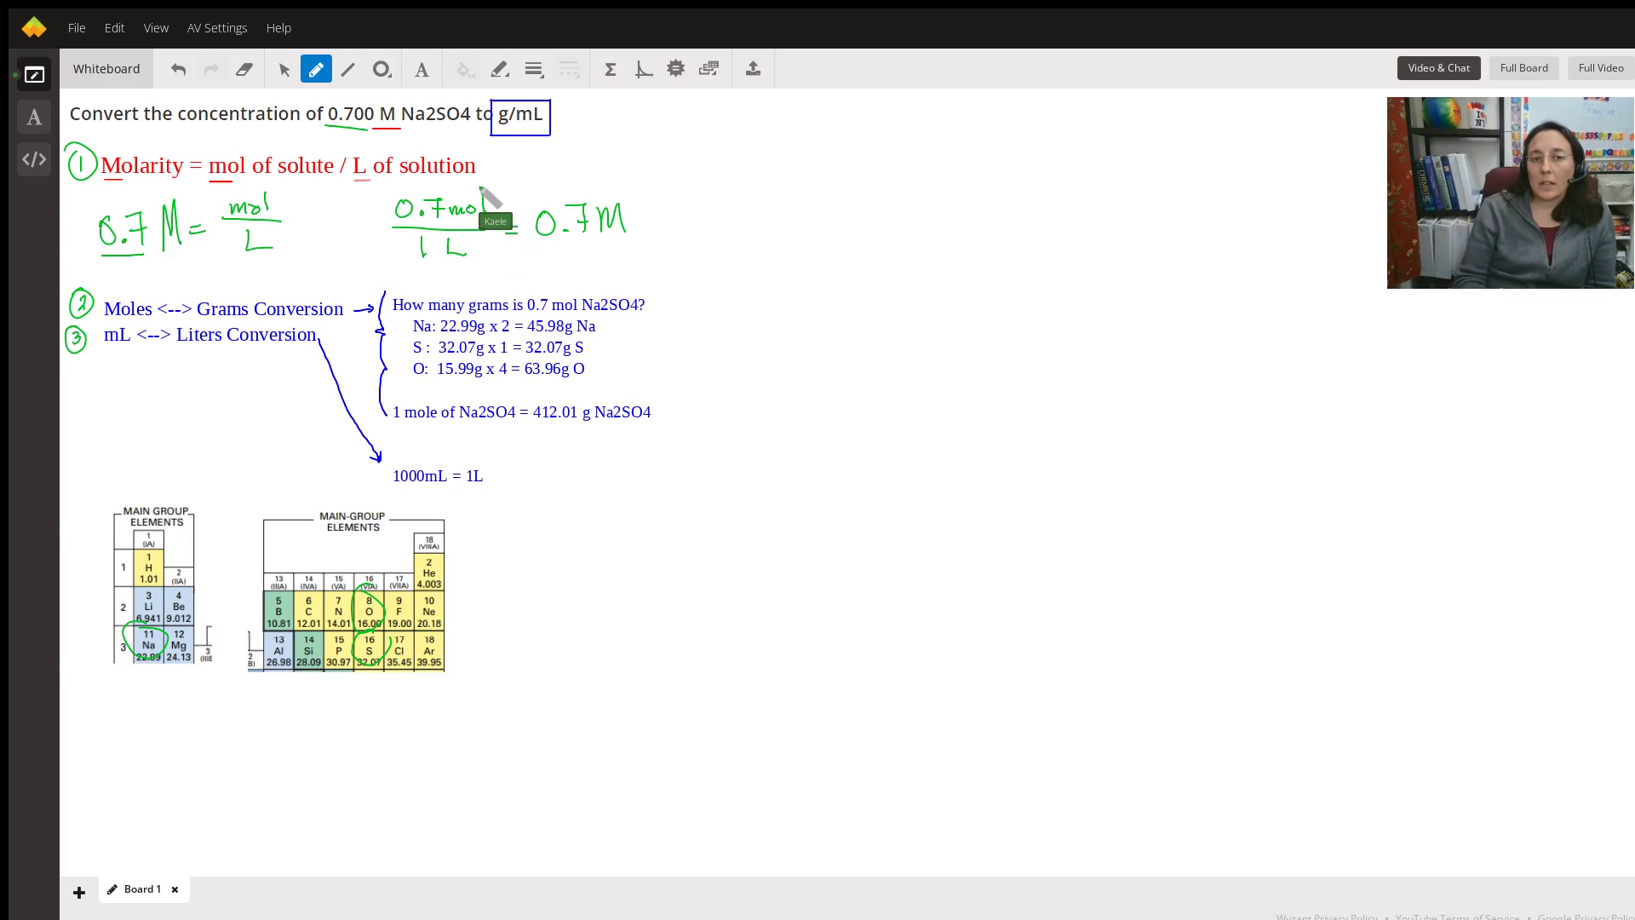
Step: Box 0.7 mol/1 L, circle 1000mL = 1L, start a fraction over 1000 mL, and link L to g/mL
mouse_move(480, 187)
left_mouse_down()
mouse_move(501, 131)
mouse_move(461, 250)
left_mouse_up()
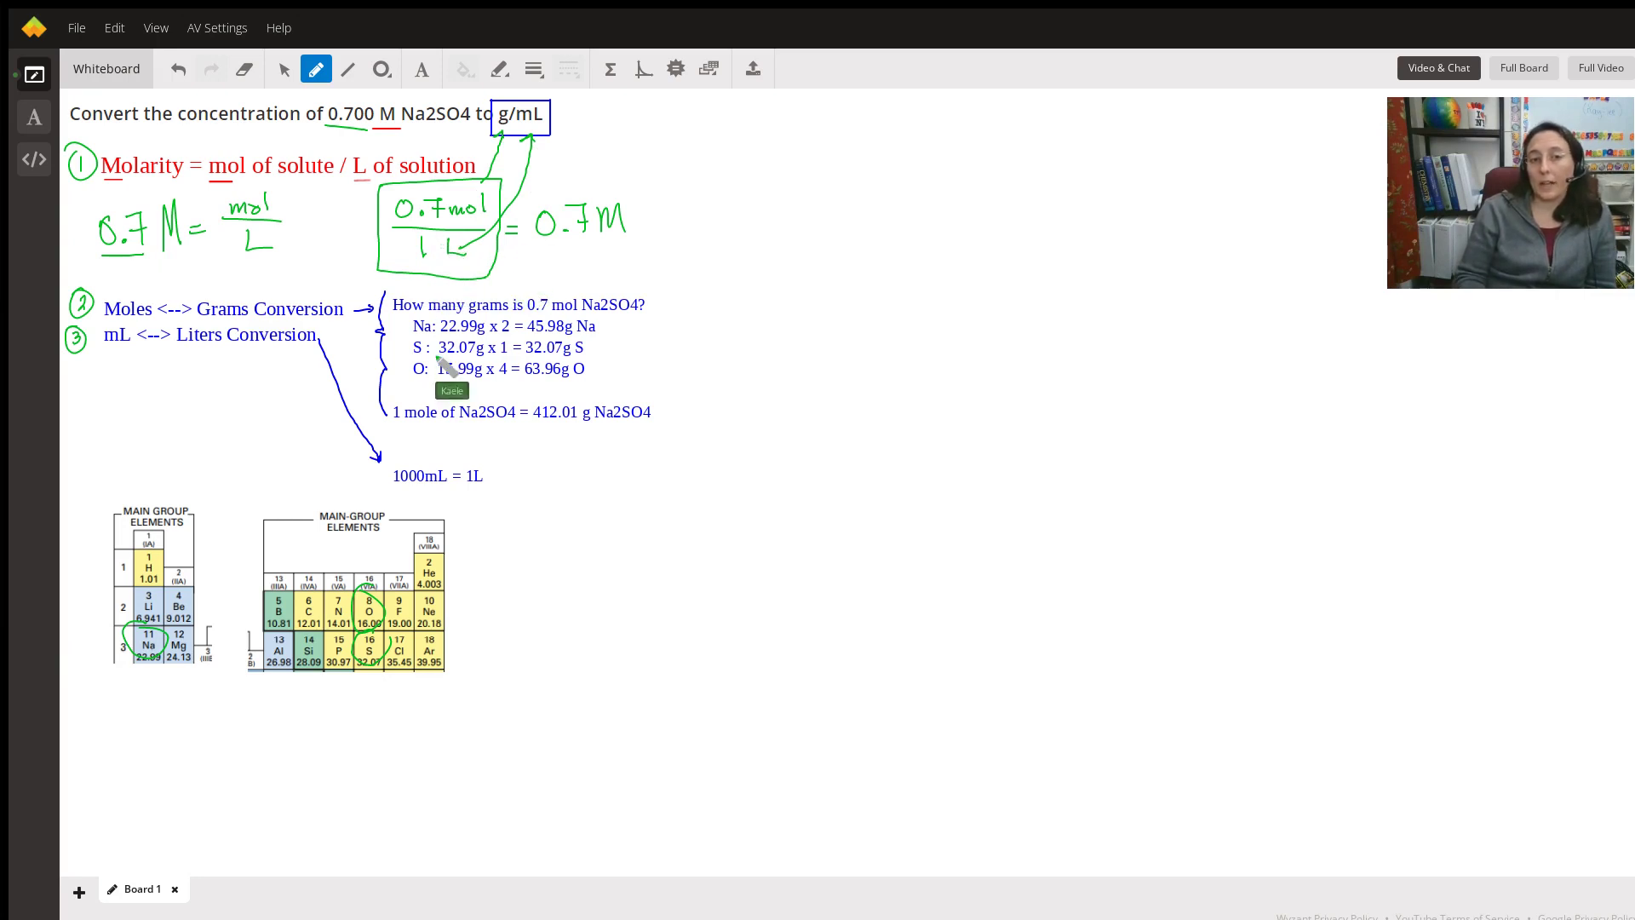
mouse_move(387, 477)
left_mouse_down()
mouse_move(428, 491)
mouse_move(499, 479)
mouse_move(454, 450)
mouse_move(385, 460)
left_mouse_up()
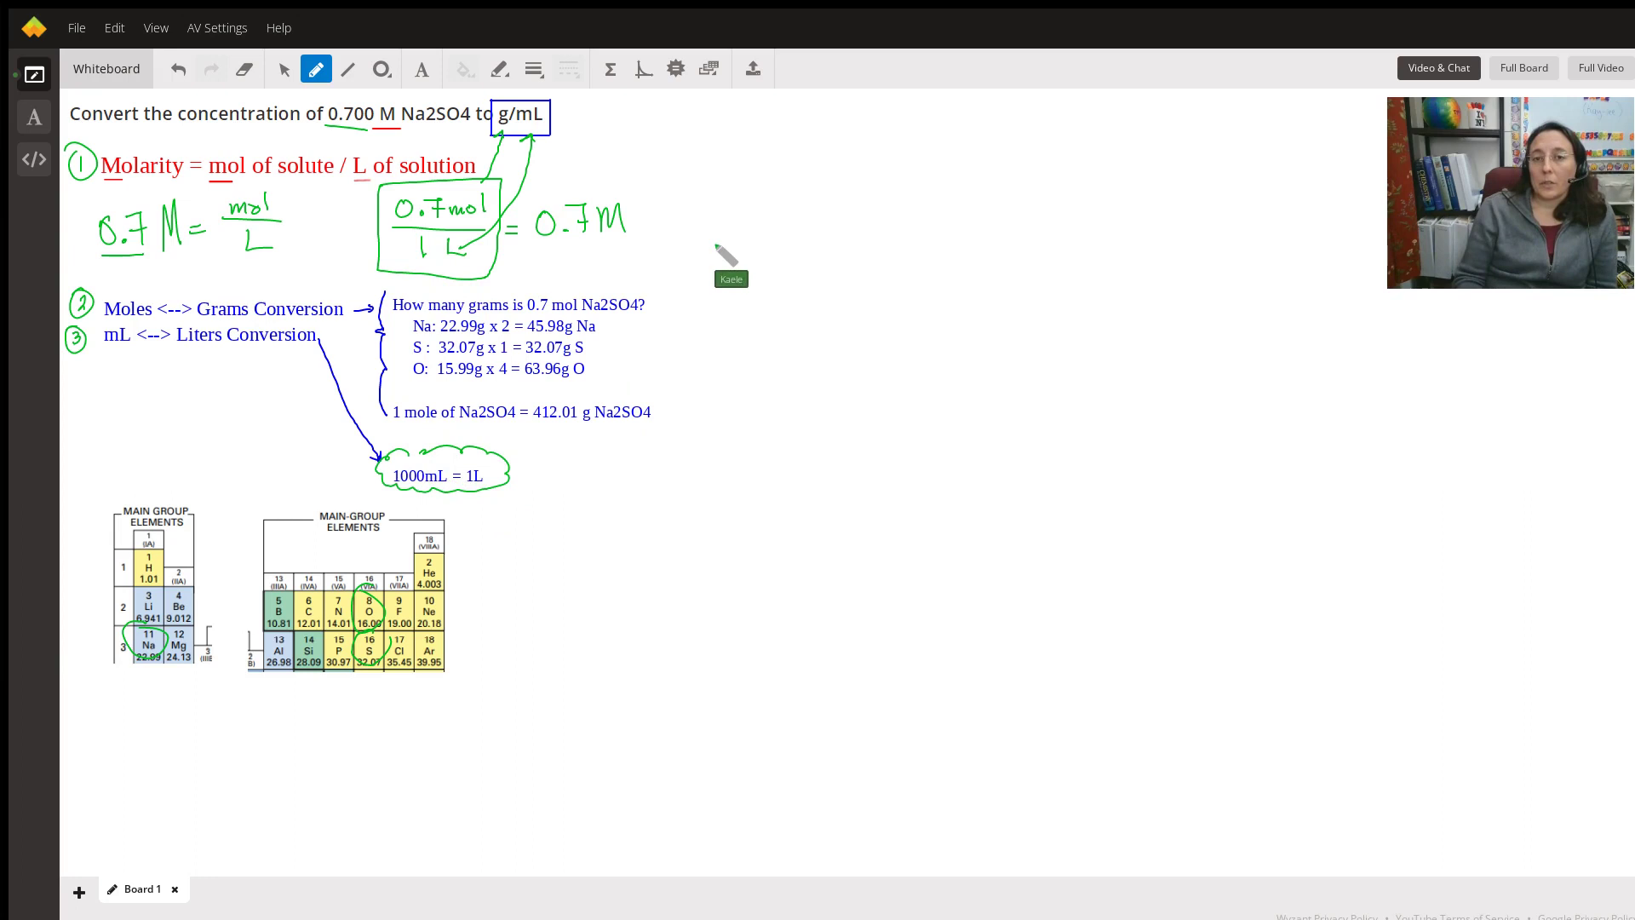
left_click_drag(695, 231, 792, 229)
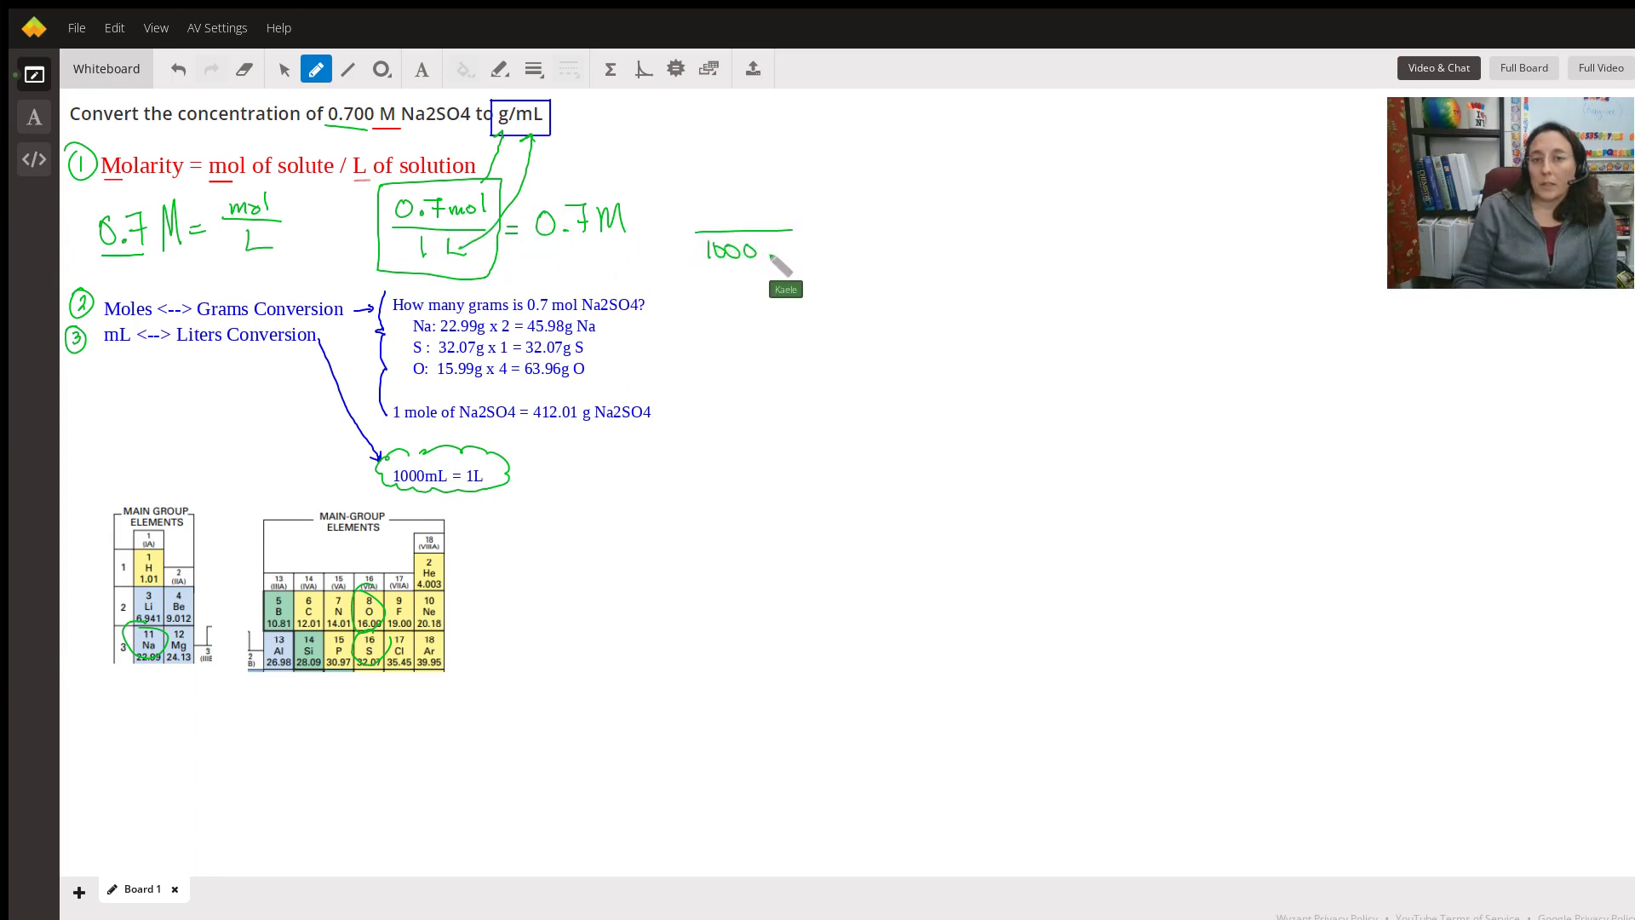
left_click_drag(758, 256, 782, 254)
left_click_drag(786, 242, 798, 253)
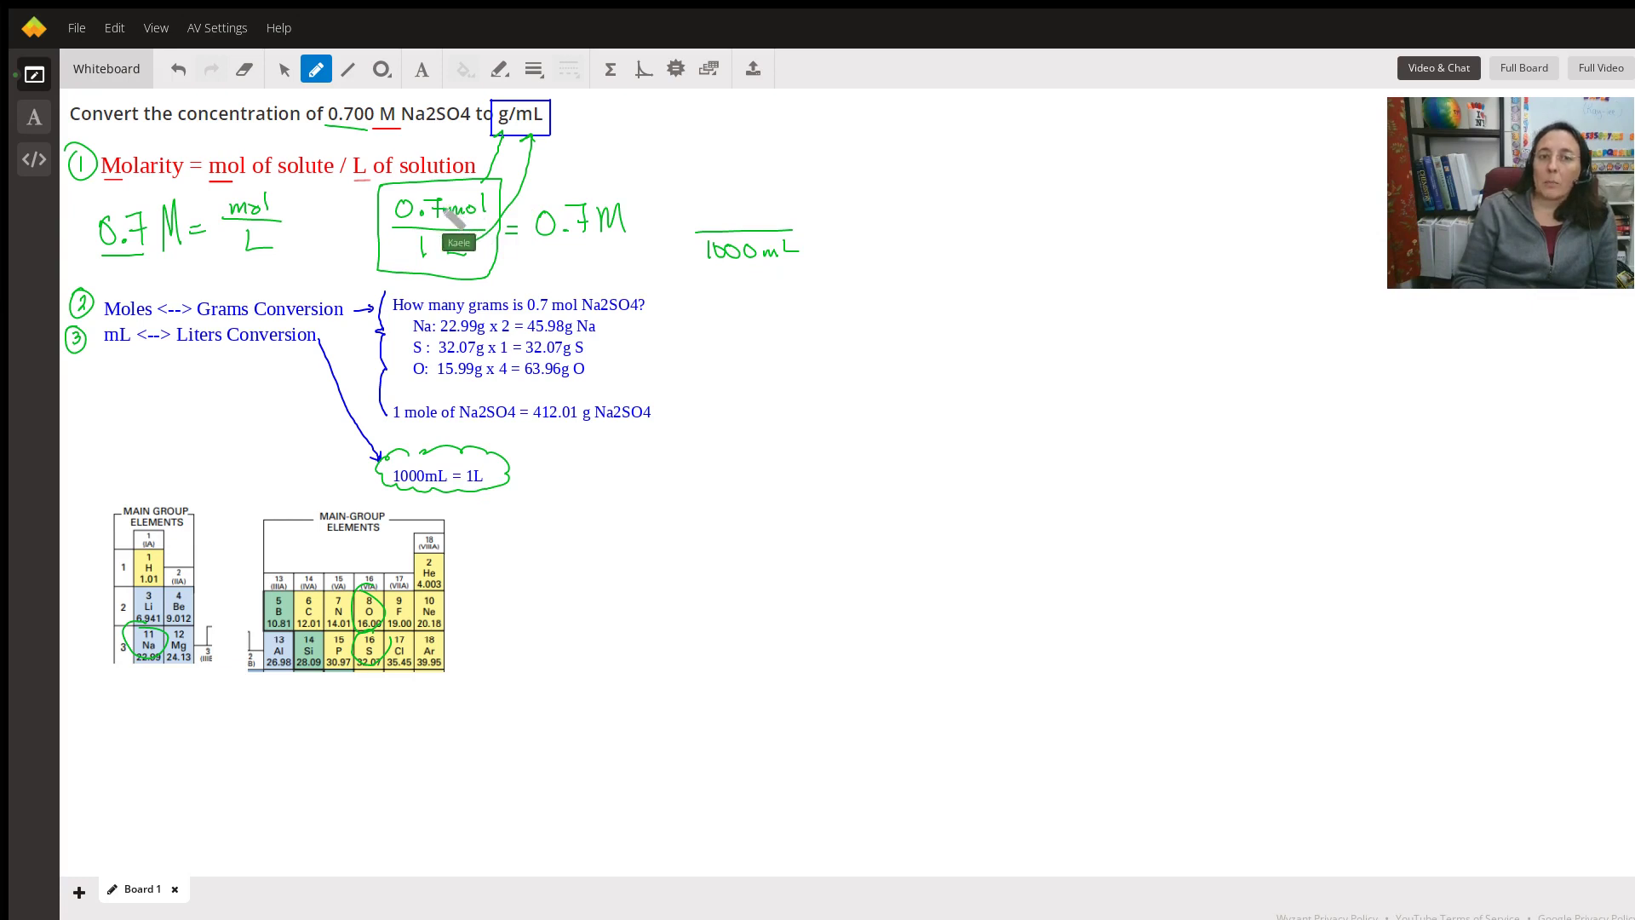
left_click_drag(459, 249, 499, 218)
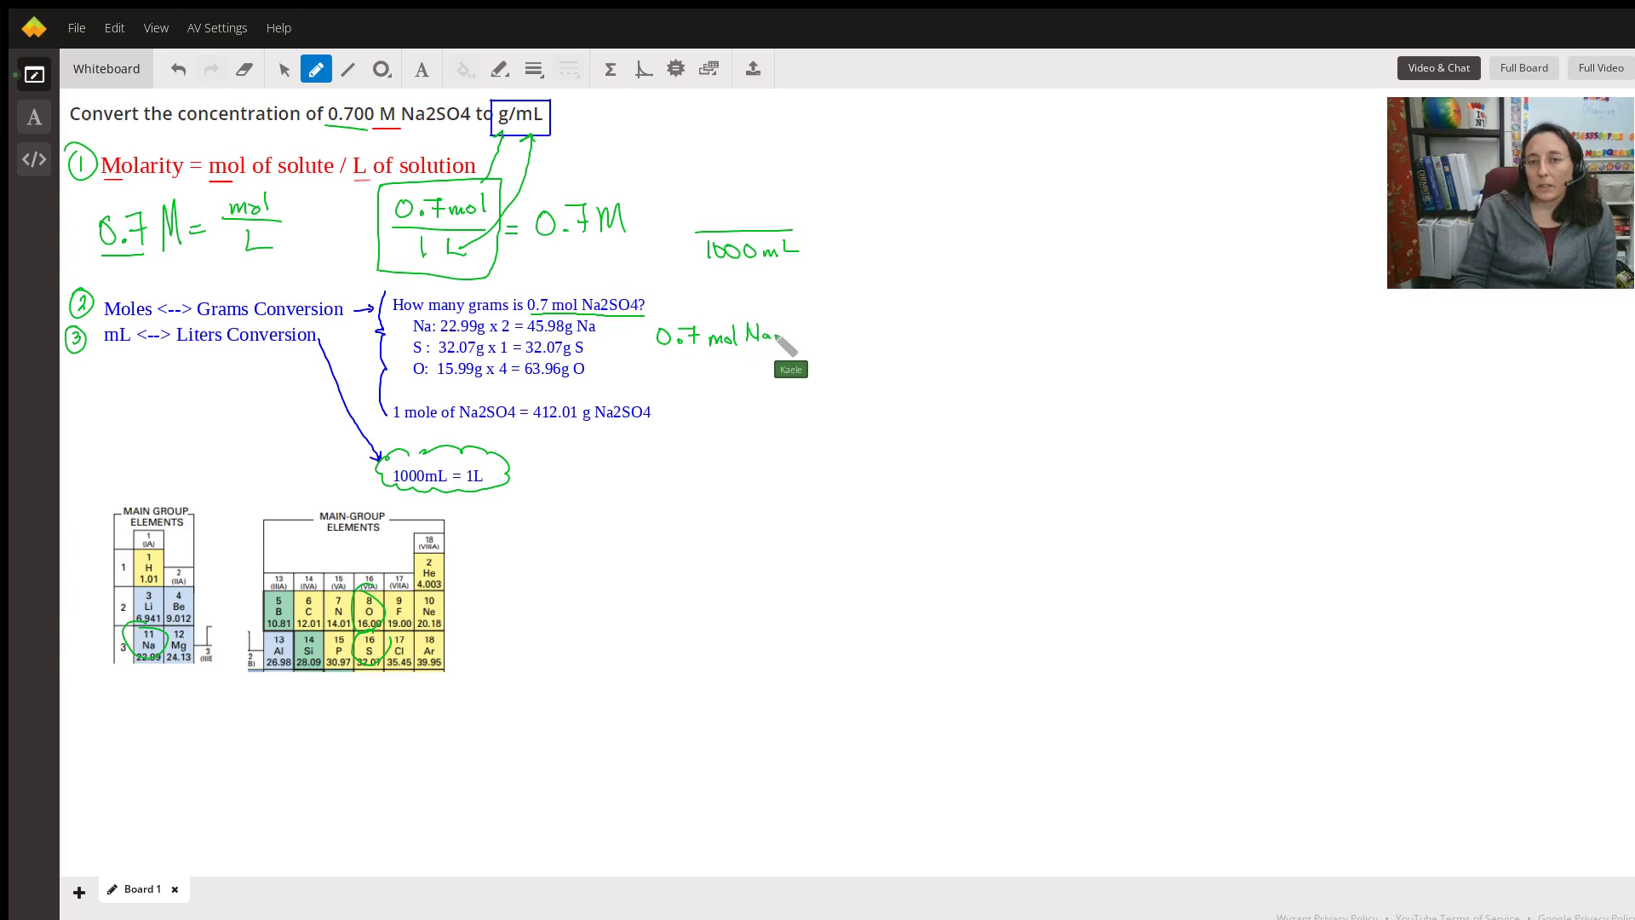
Step: Write 0.7 mol Na2SO4 over 1, times a second fraction with mol Na2SO4 below
left_click_drag(781, 339, 787, 335)
mouse_move(665, 352)
left_mouse_down()
mouse_move(792, 351)
mouse_move(742, 378)
mouse_move(810, 361)
left_mouse_up()
left_click_drag(811, 351, 920, 355)
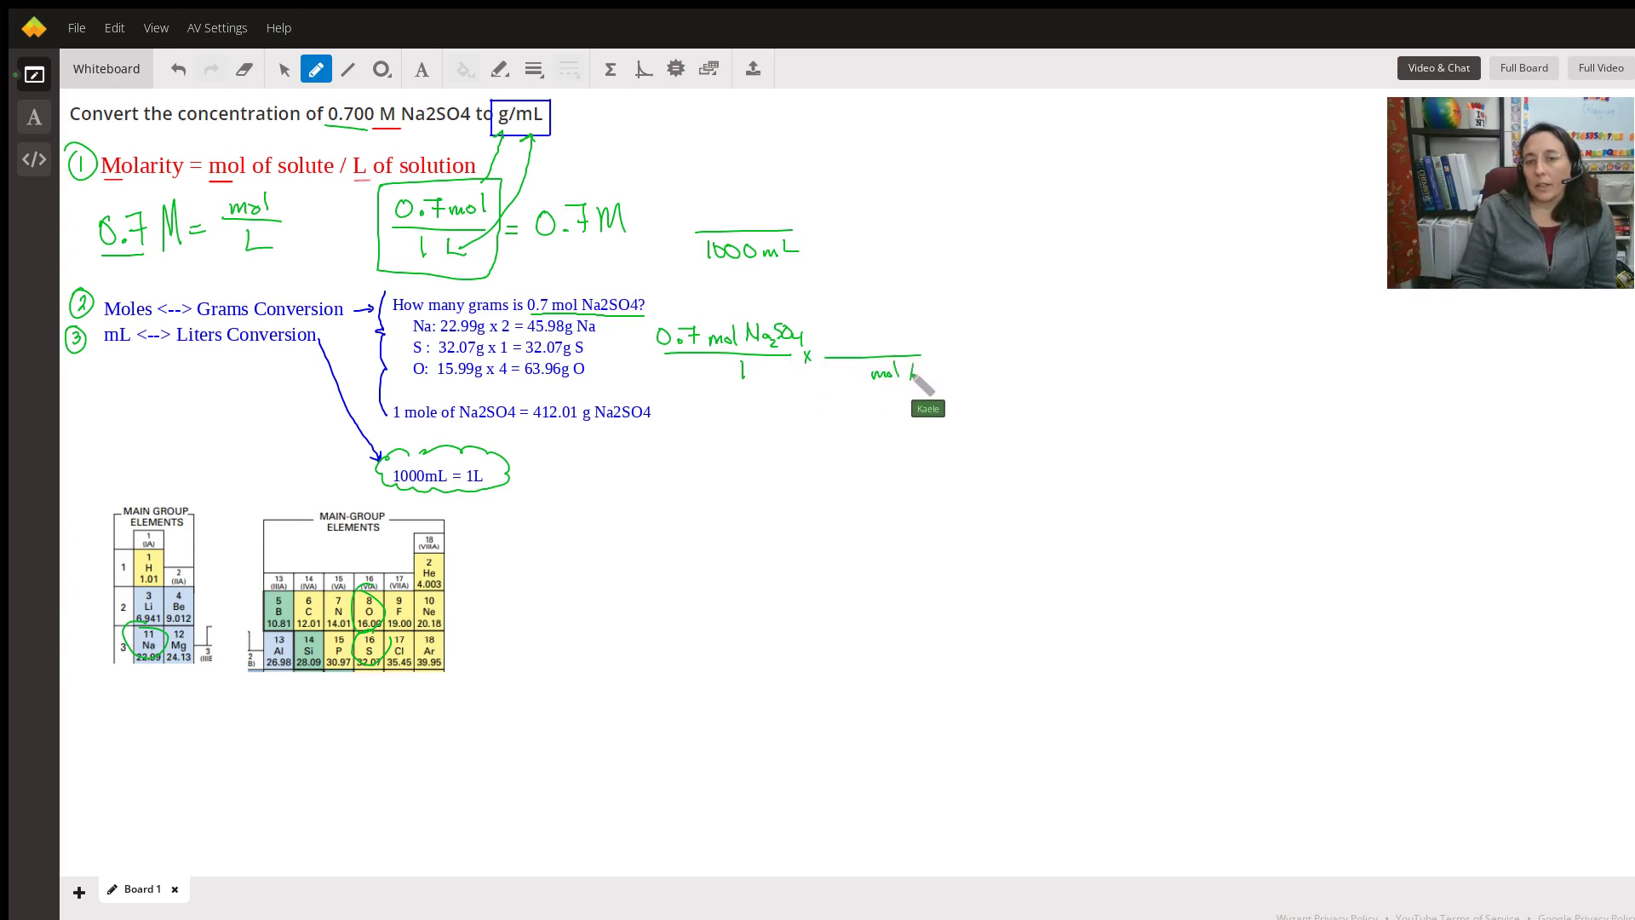
left_click_drag(946, 375, 940, 385)
left_click_drag(956, 366, 963, 380)
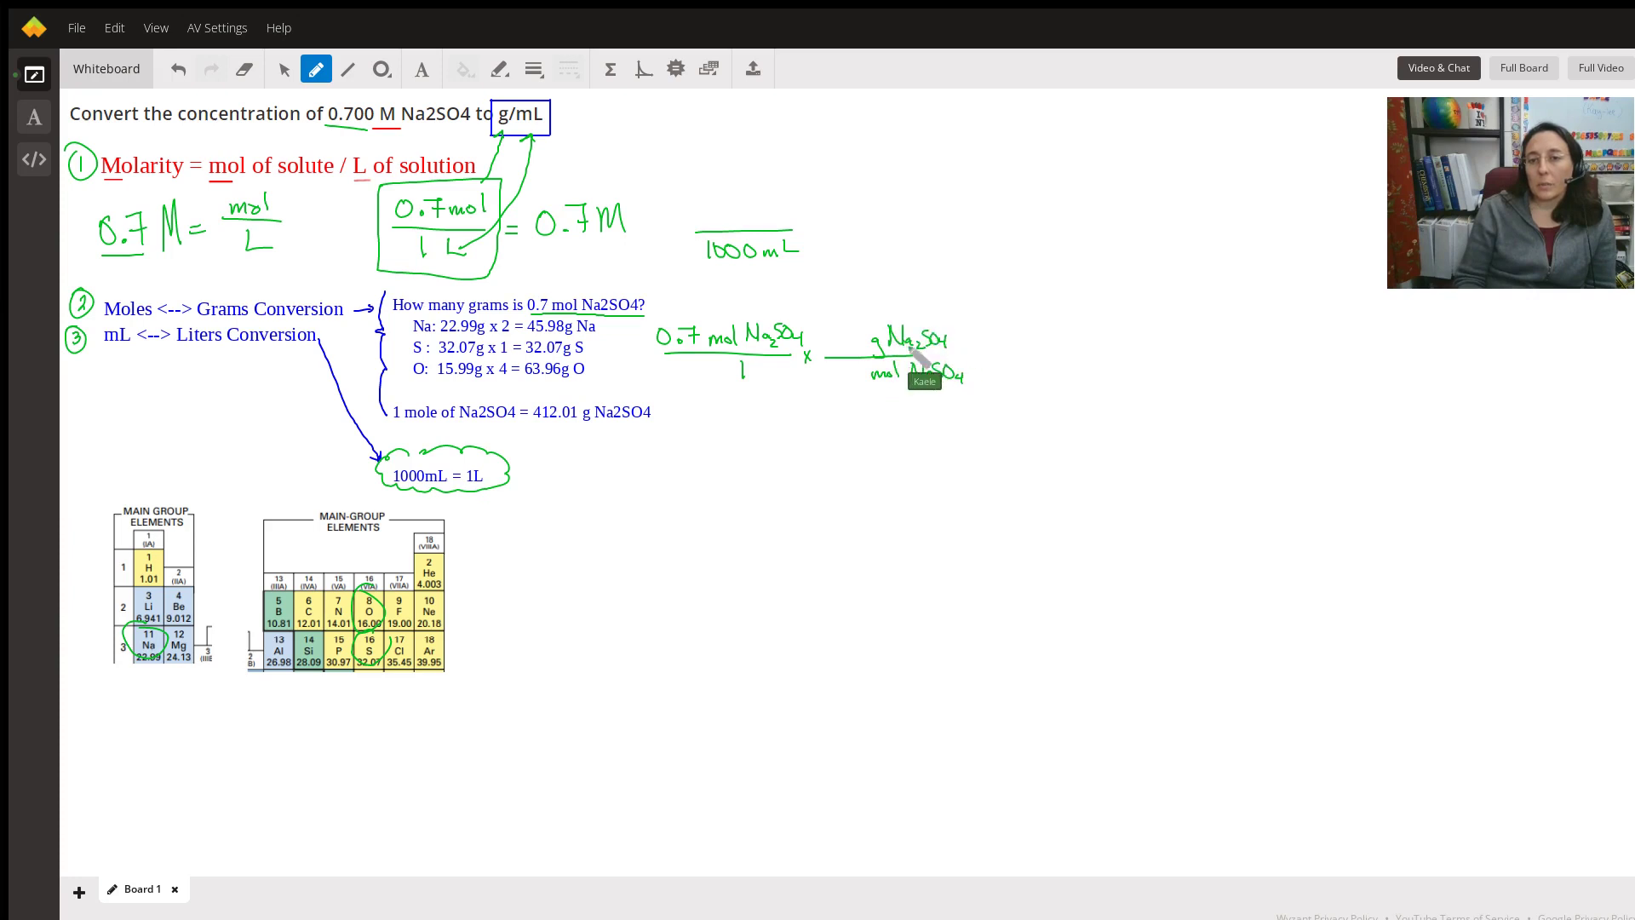
Step: Cross out mol Na2SO4 in the numerator and denominator, adding 1 before the denominator's mol Na2SO4
left_click_drag(710, 348, 804, 328)
left_click_drag(867, 390, 965, 366)
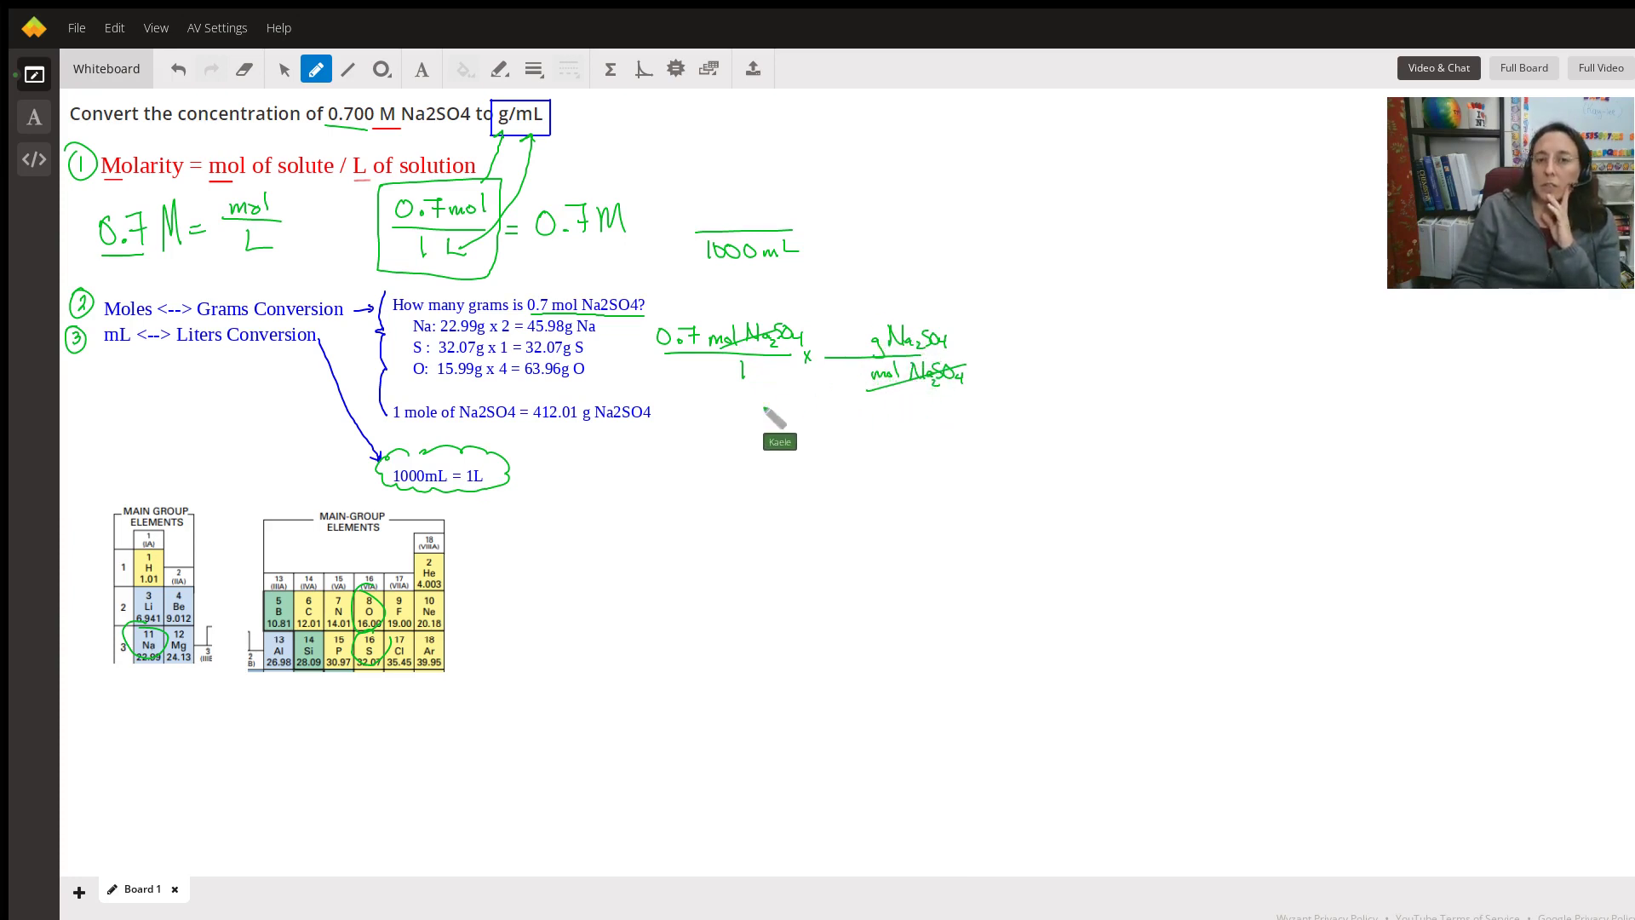
left_click_drag(843, 369, 843, 388)
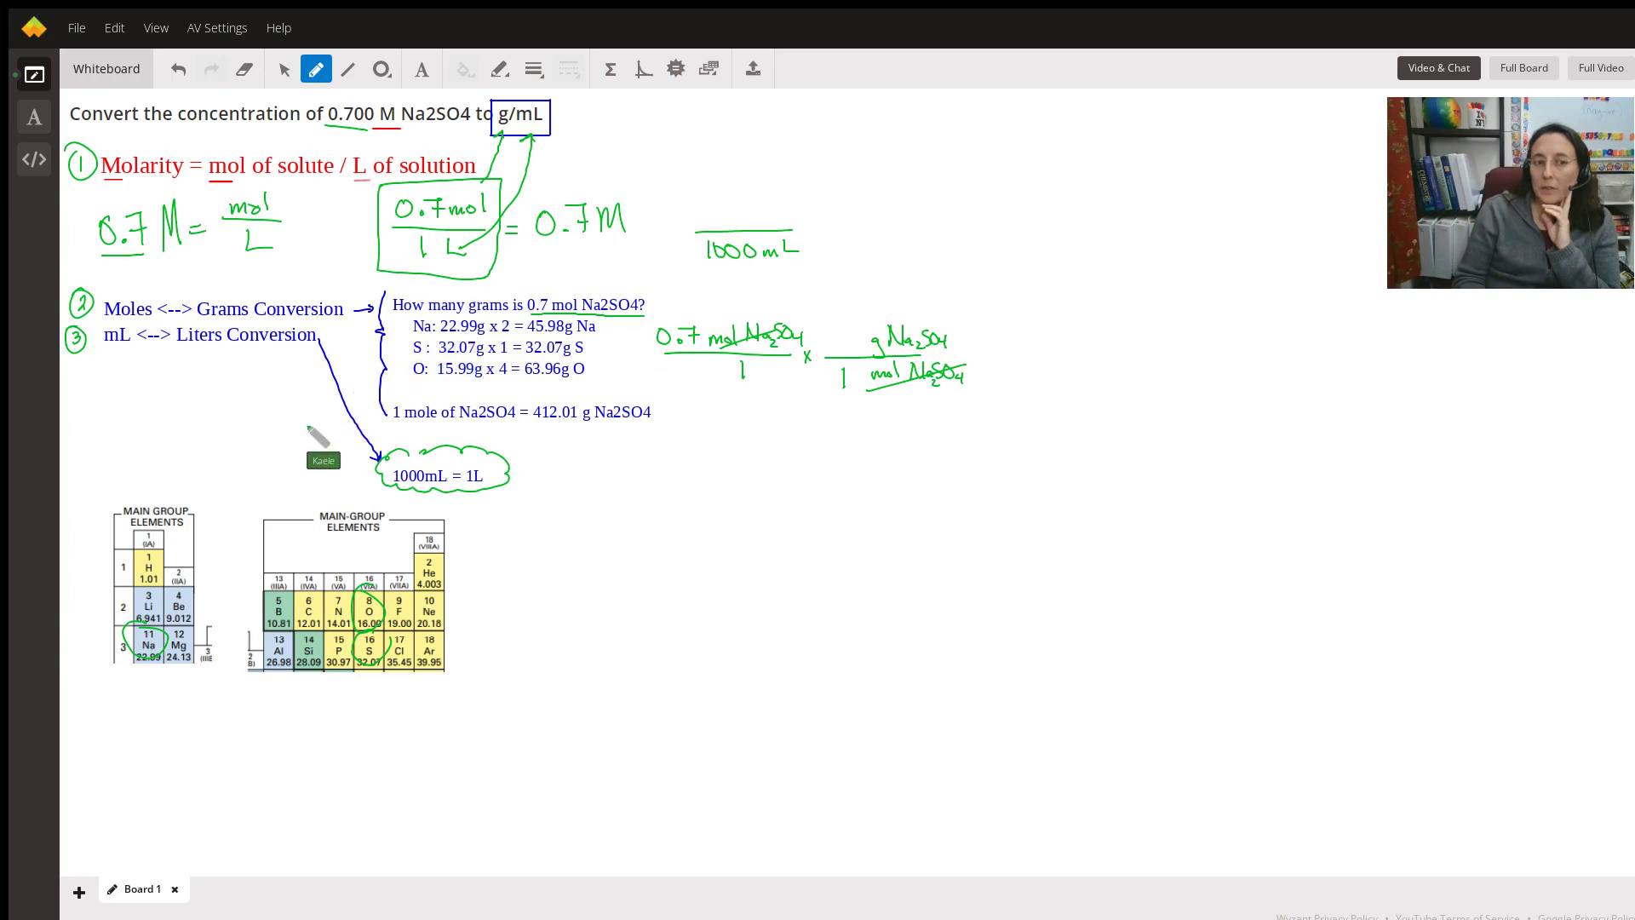
scroll(192, 594, "down", 1)
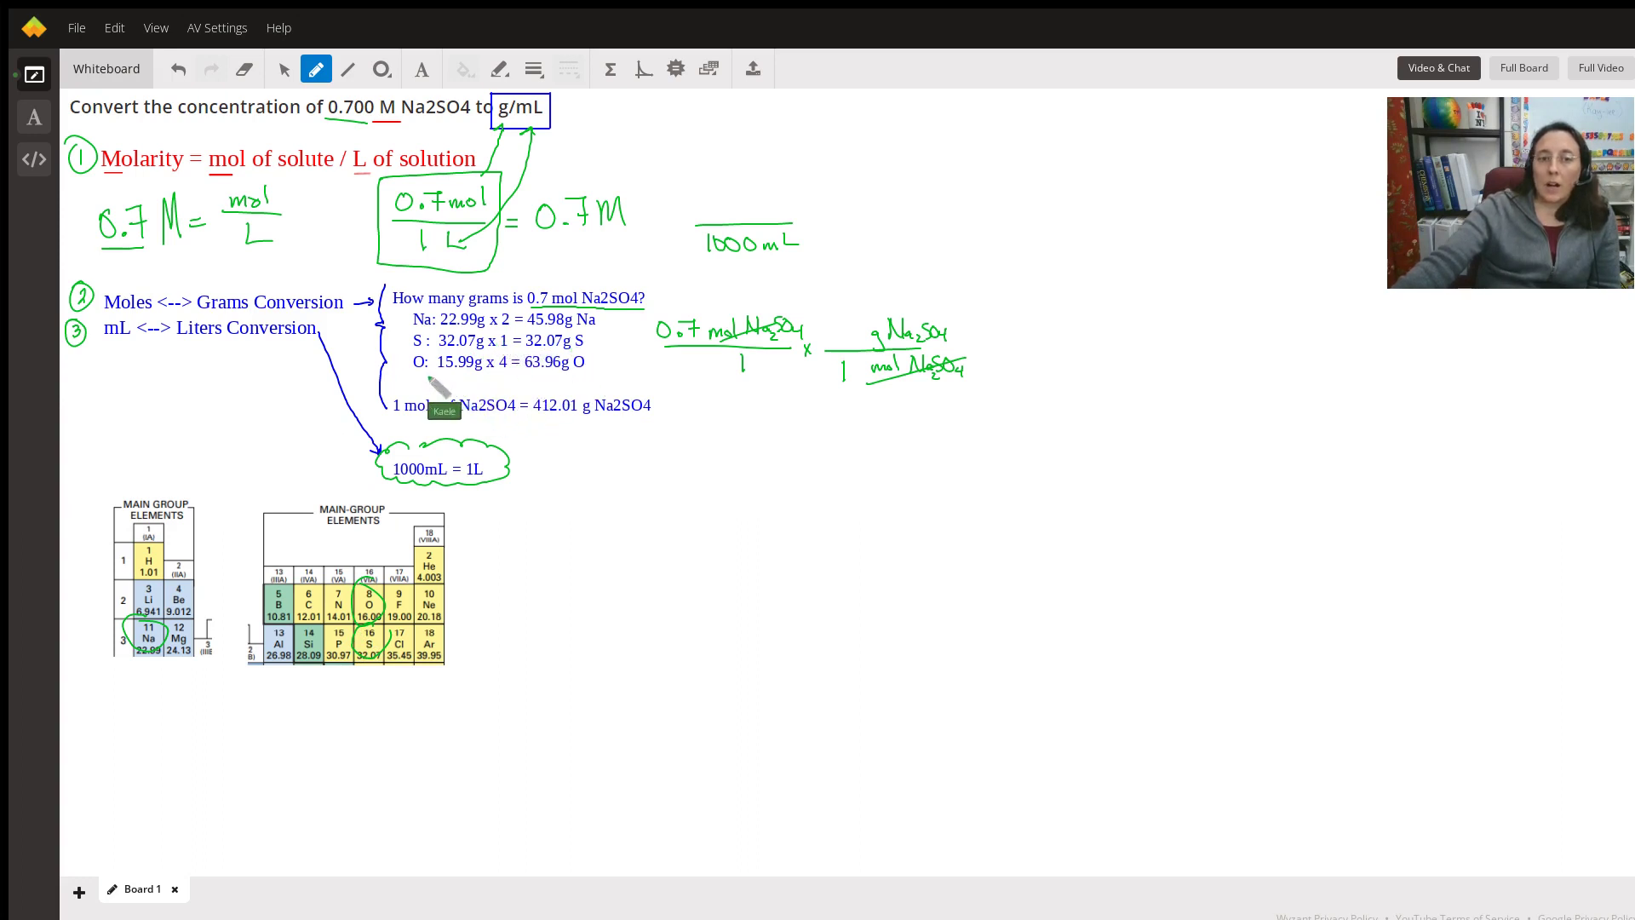
Step: Extend the 0.7 mol Na2SO4 underline, note 15.99 on oxygen, and arrow 63.96g O toward 412.01
left_click_drag(606, 305, 644, 300)
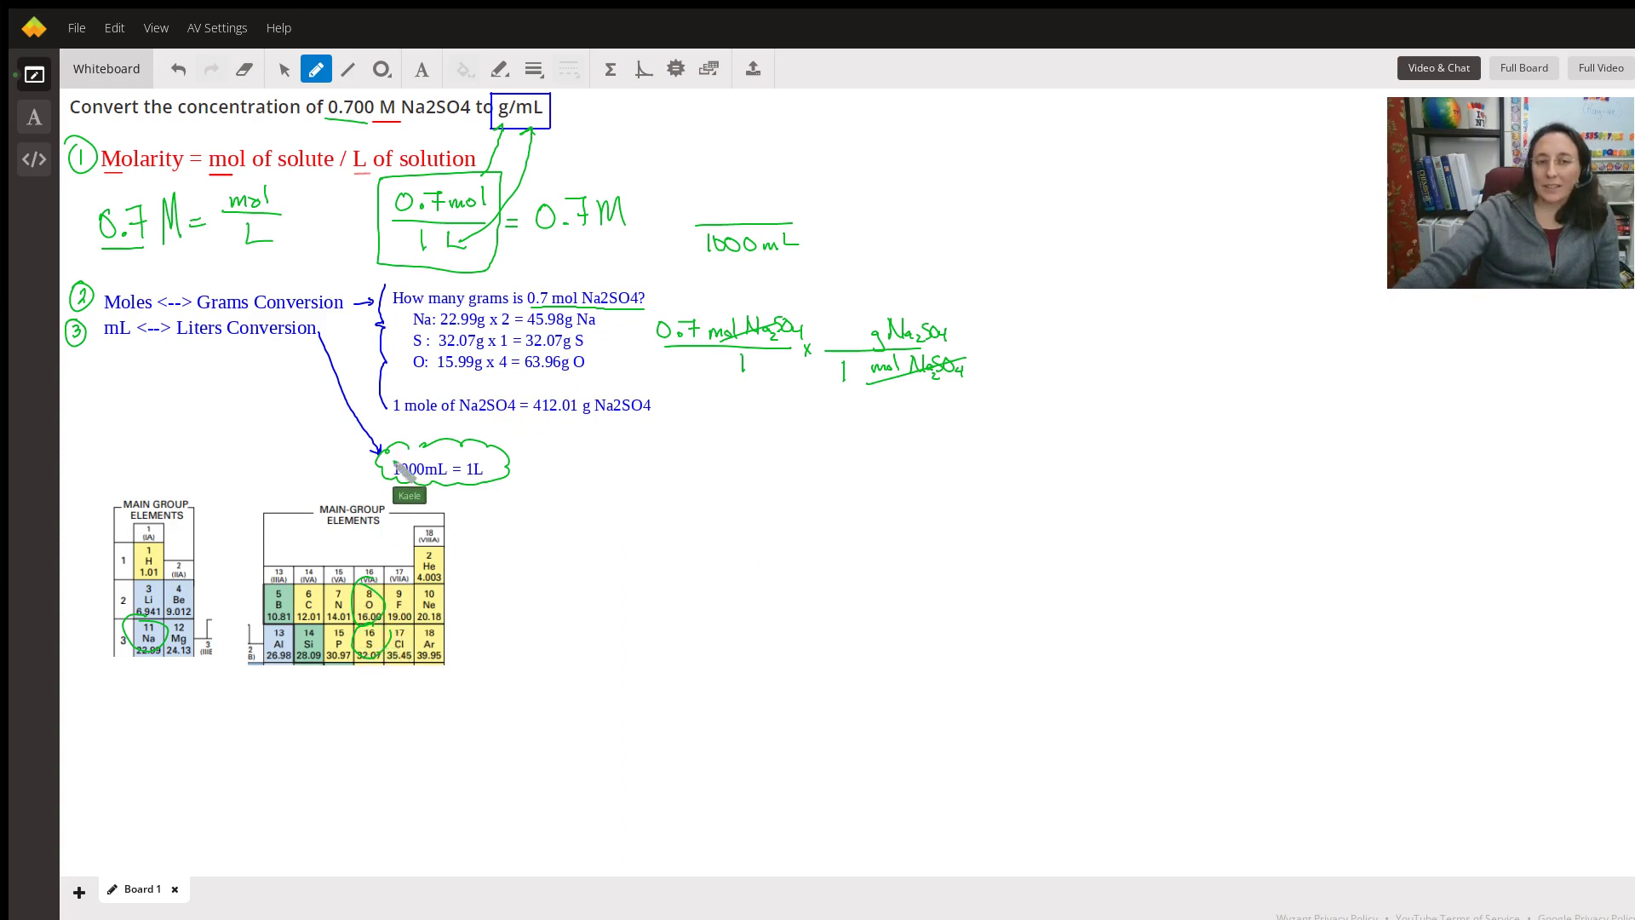
left_click_drag(385, 563, 382, 549)
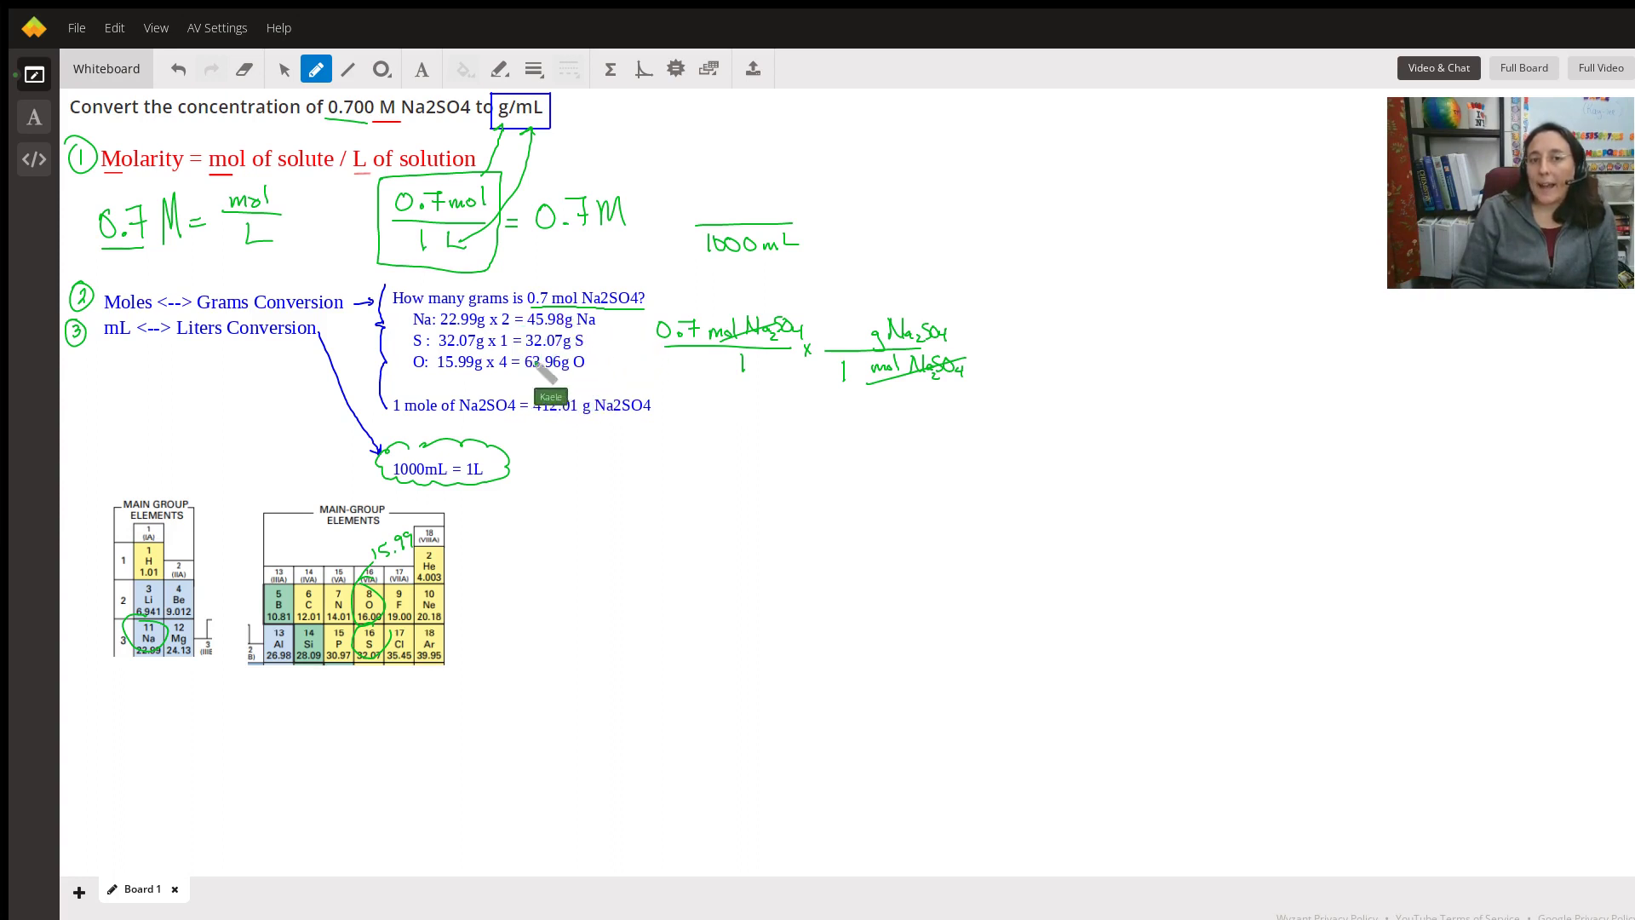
mouse_move(528, 368)
left_mouse_down()
mouse_move(659, 394)
mouse_move(404, 386)
left_mouse_up()
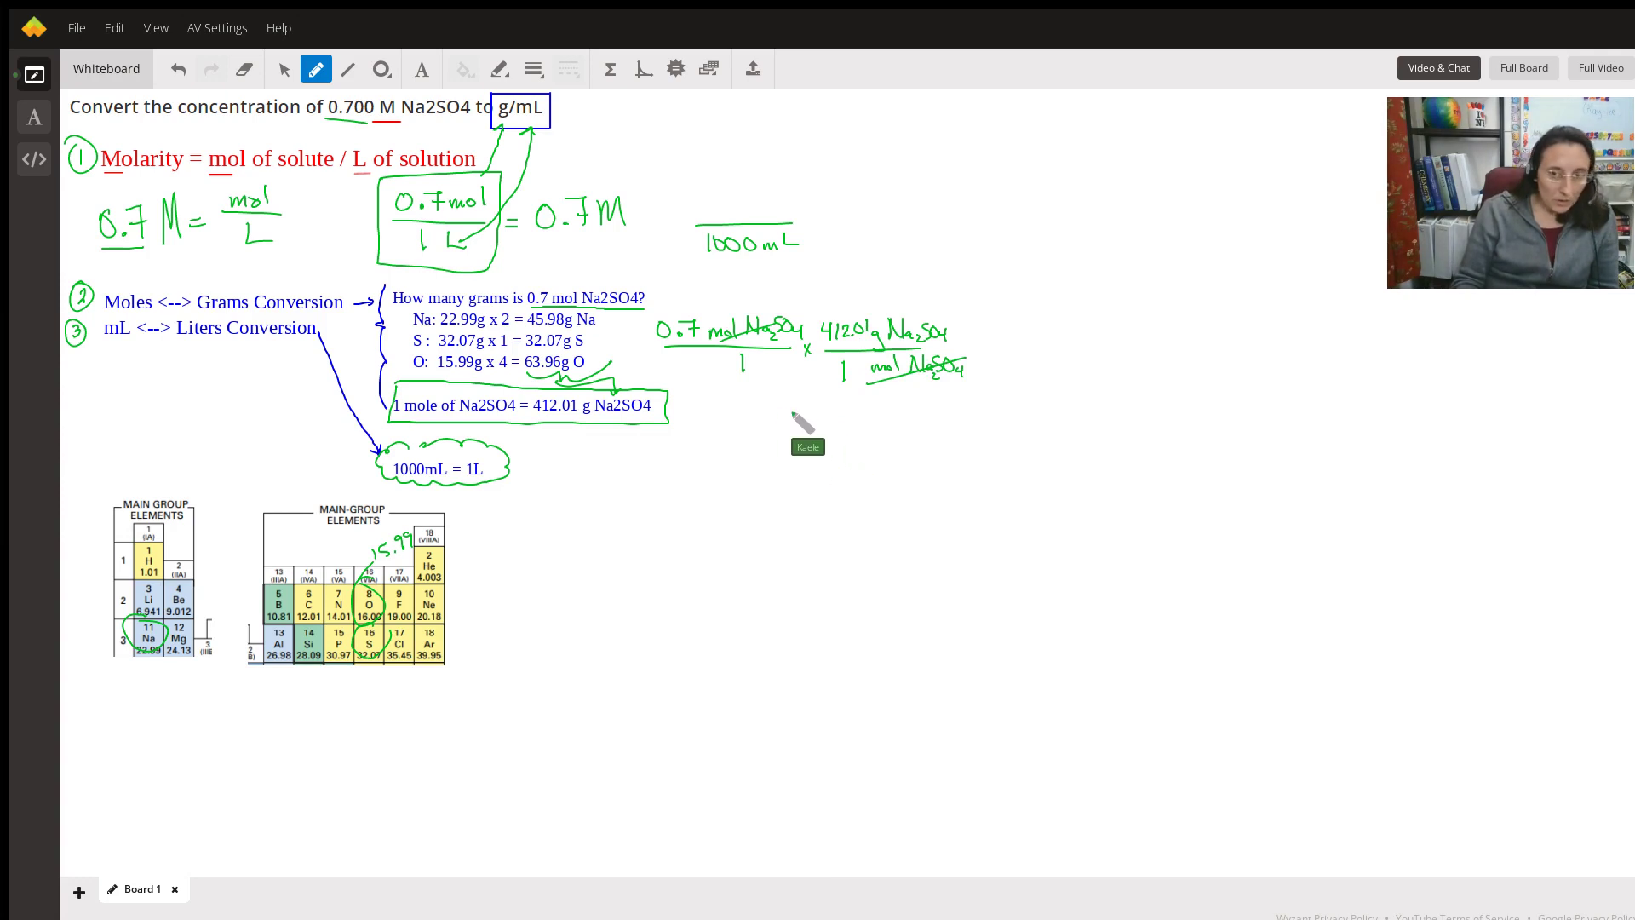
Step: Handwrite the result 99.407g Na2SO4 below the conversion fractions
mouse_move(718, 419)
left_mouse_down()
mouse_move(782, 413)
mouse_move(805, 438)
left_mouse_up()
left_click_drag(822, 407, 867, 434)
mouse_move(889, 411)
left_mouse_down()
mouse_move(878, 425)
mouse_move(911, 431)
left_mouse_up()
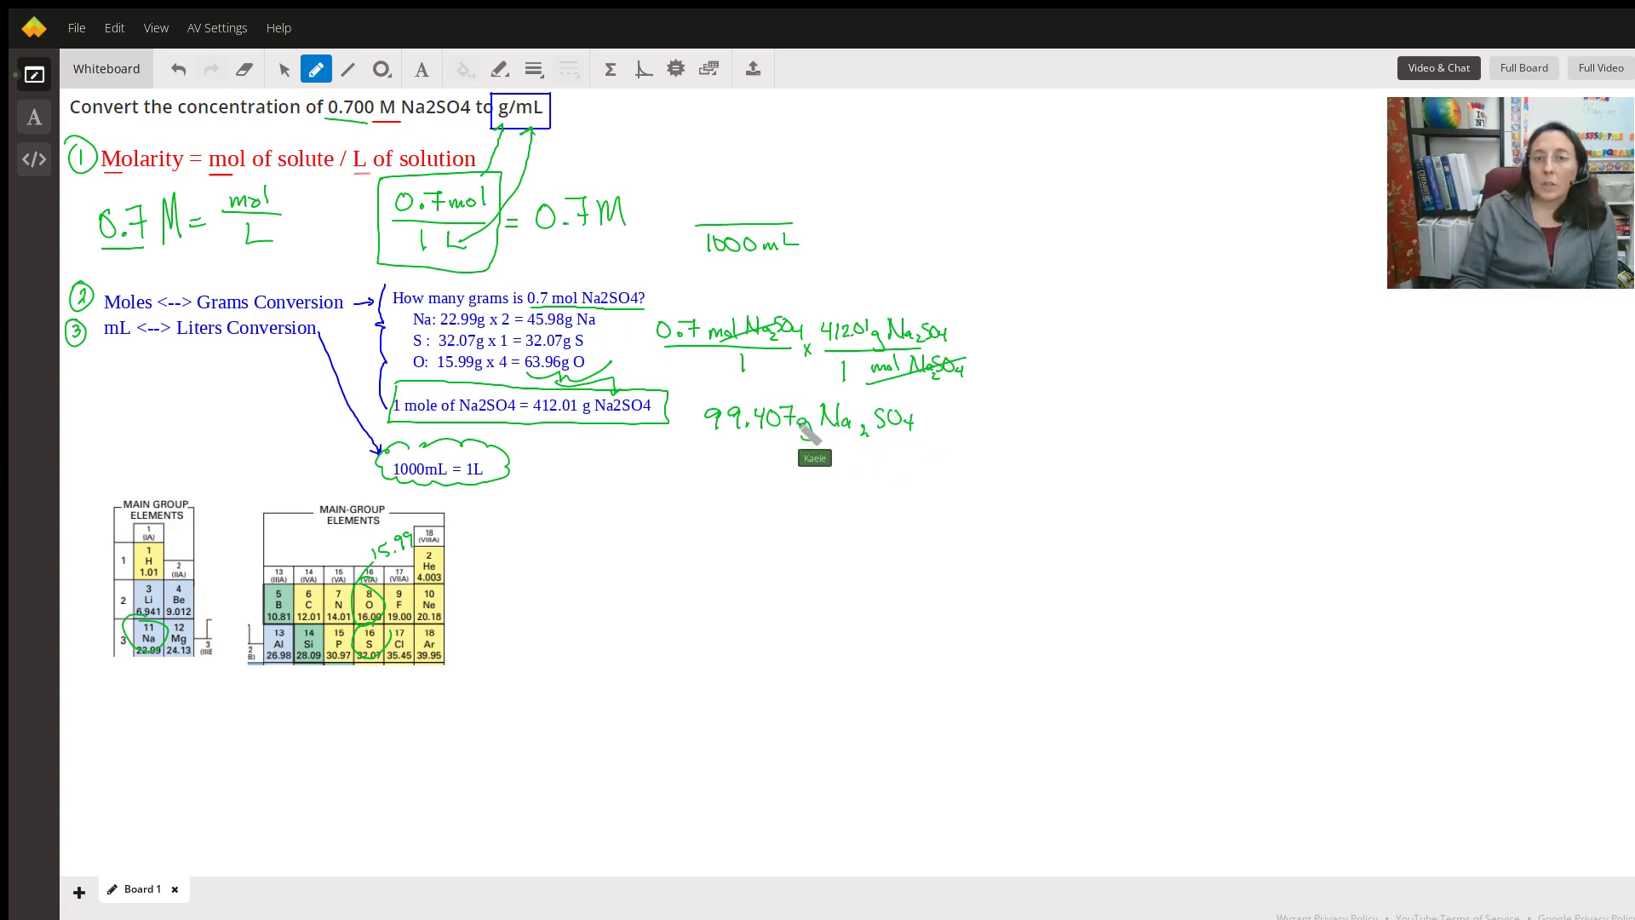
scroll(774, 374, "up", 1)
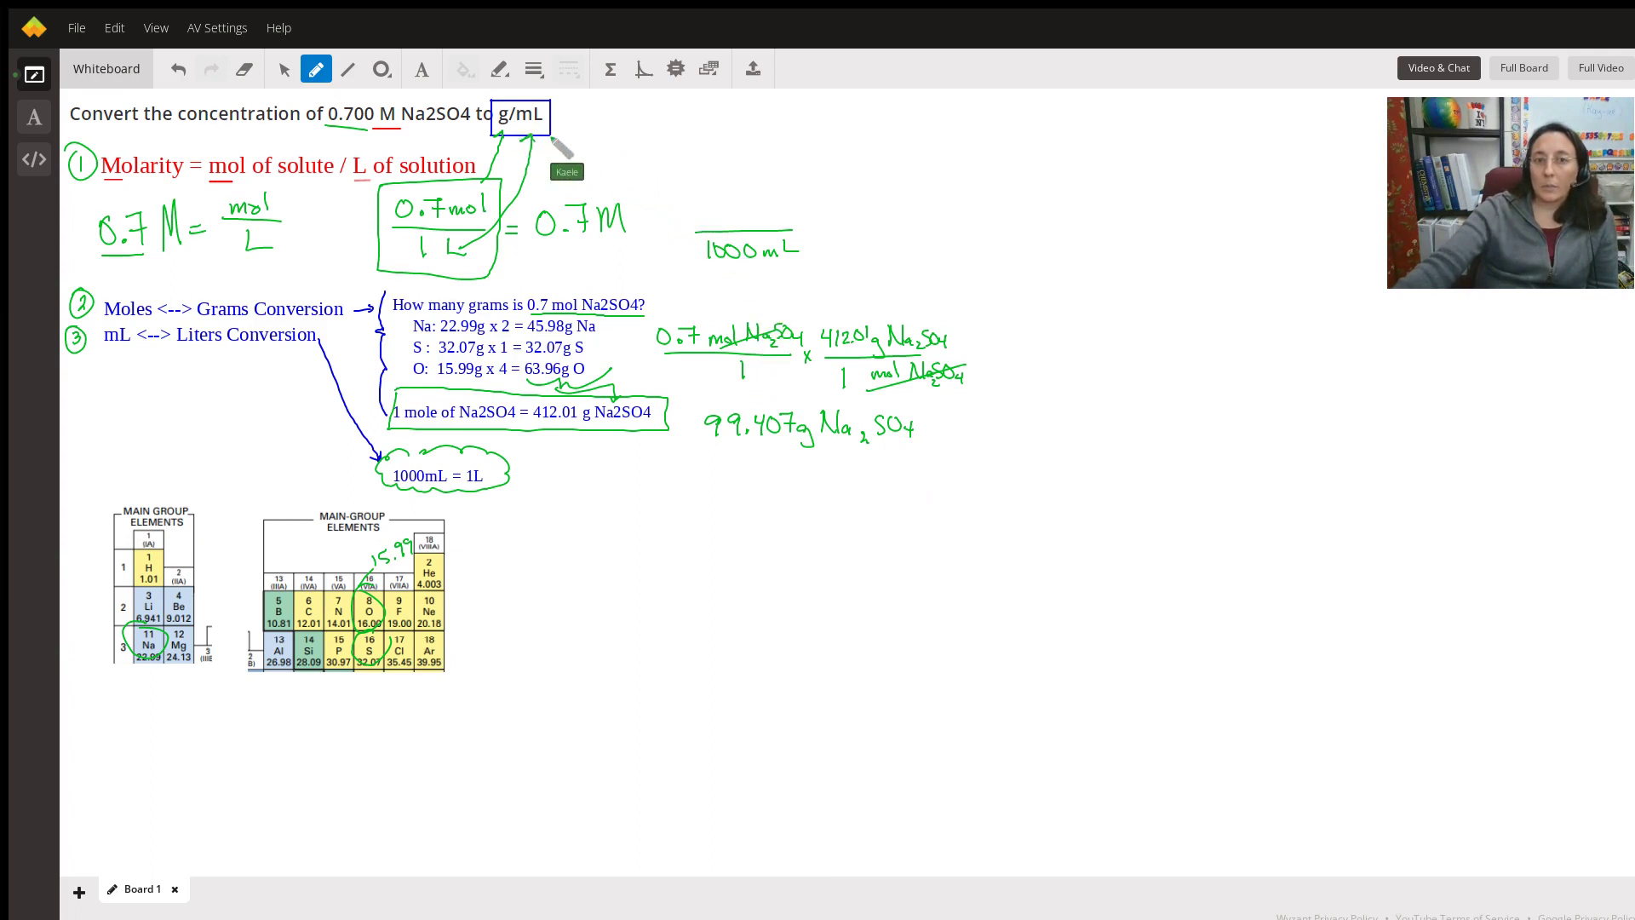
Step: Write 99.407g Na2SO4 as the numerator above 1000 mL
mouse_move(698, 201)
left_mouse_down()
mouse_move(699, 214)
mouse_move(764, 201)
mouse_move(778, 225)
left_mouse_up()
left_click(727, 212)
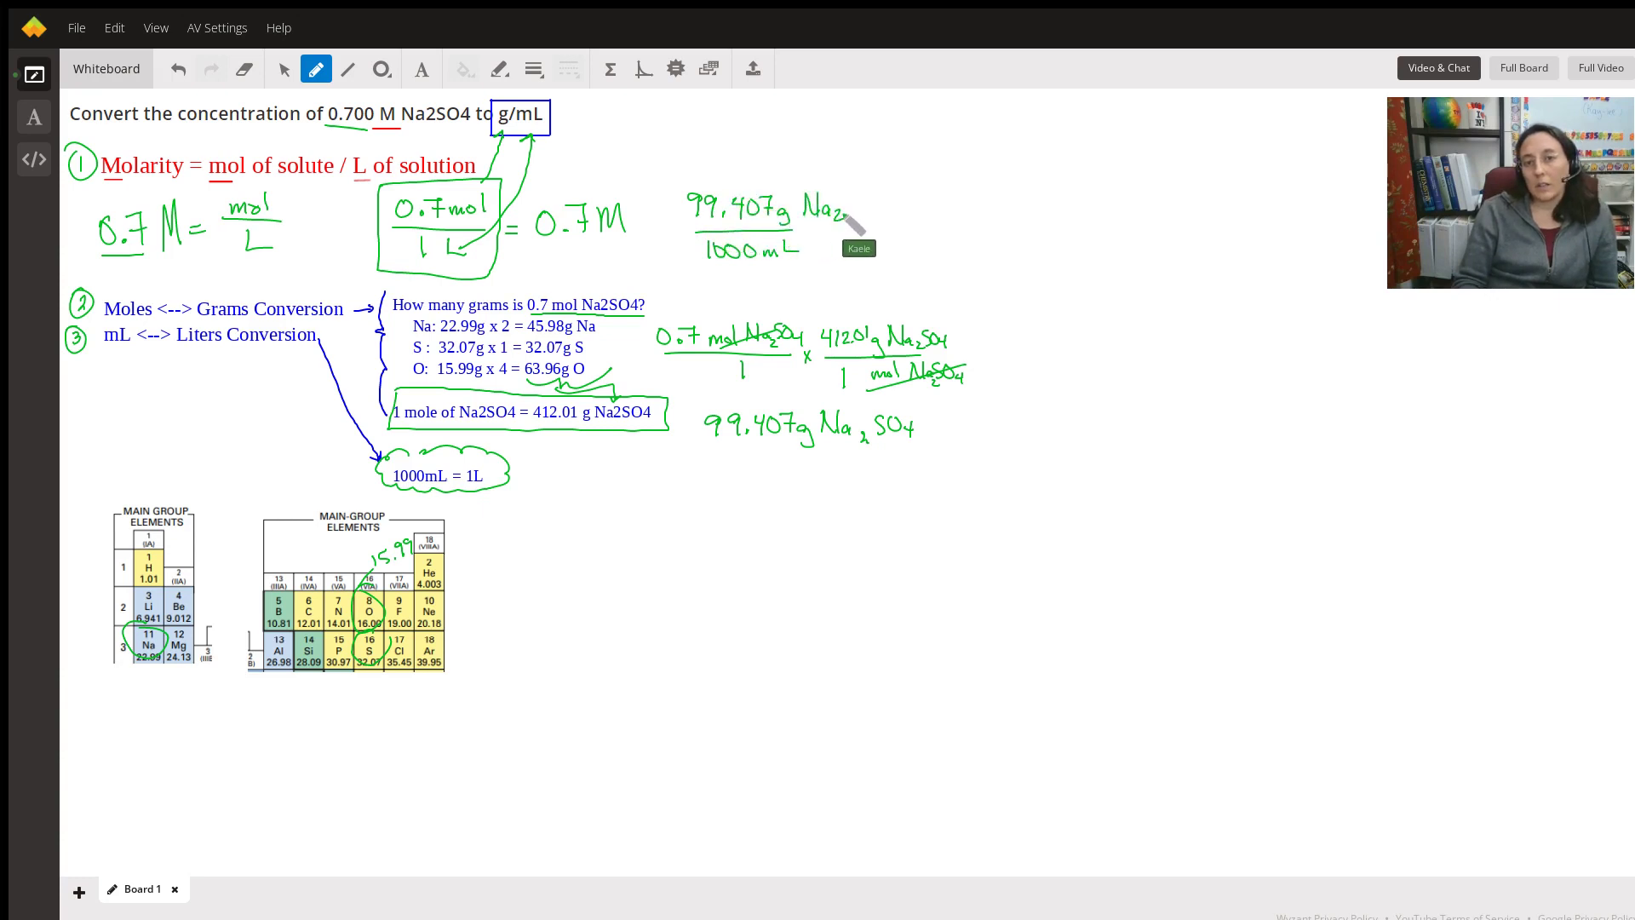
left_click_drag(856, 205, 850, 219)
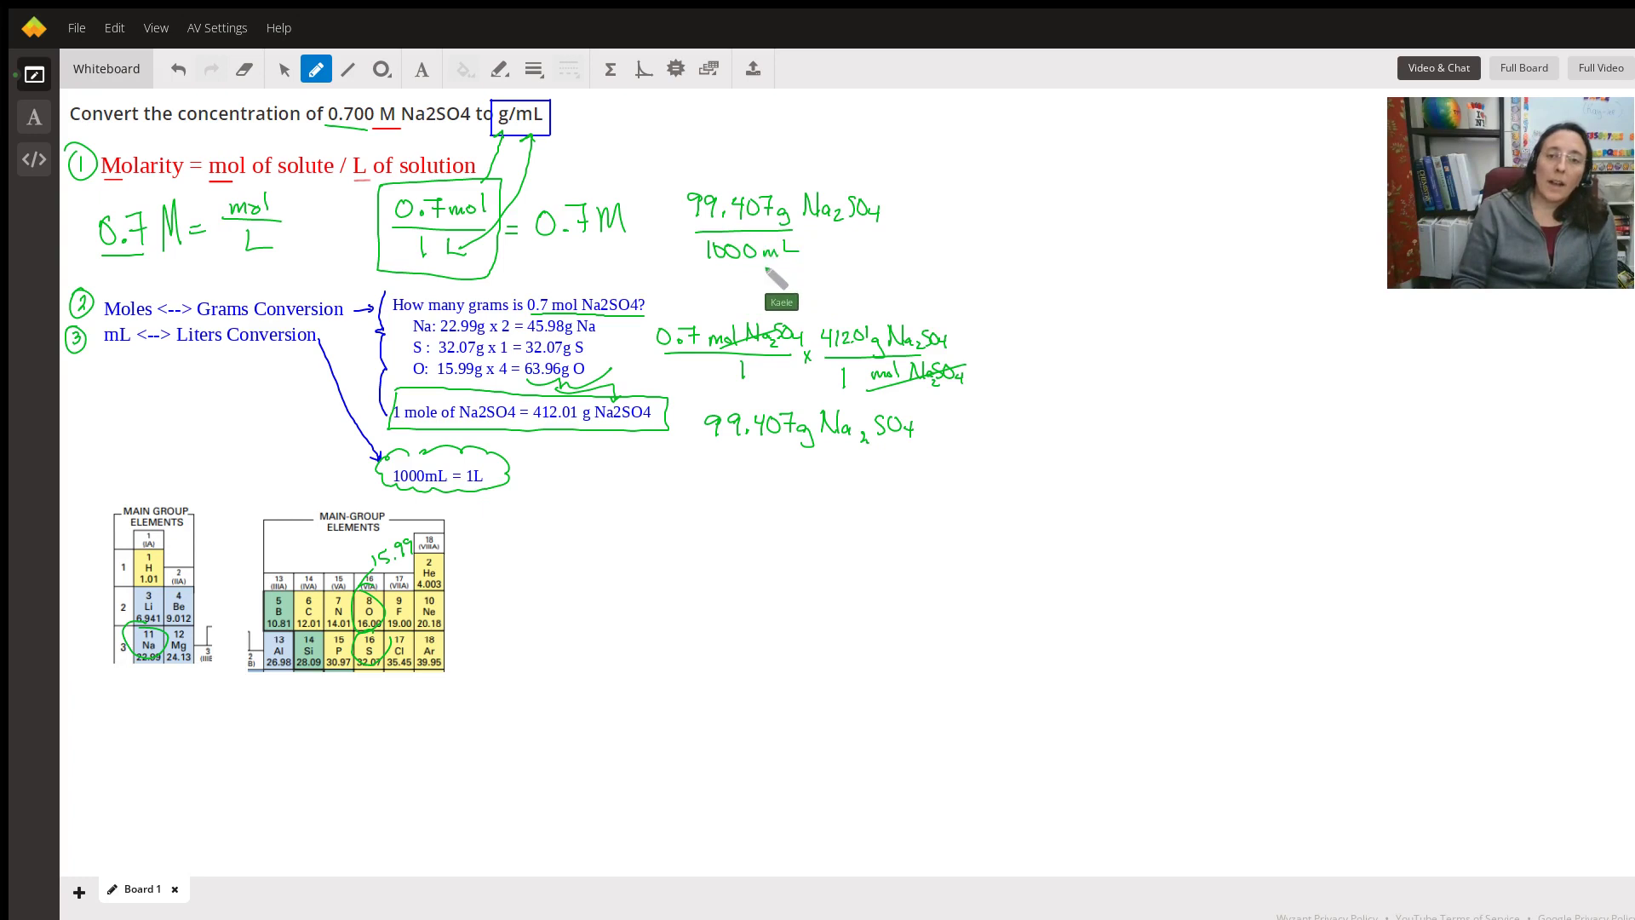
Step: Draw an arrow down to the final answer 0.0994 g/mL and box it
left_click_drag(764, 278, 772, 281)
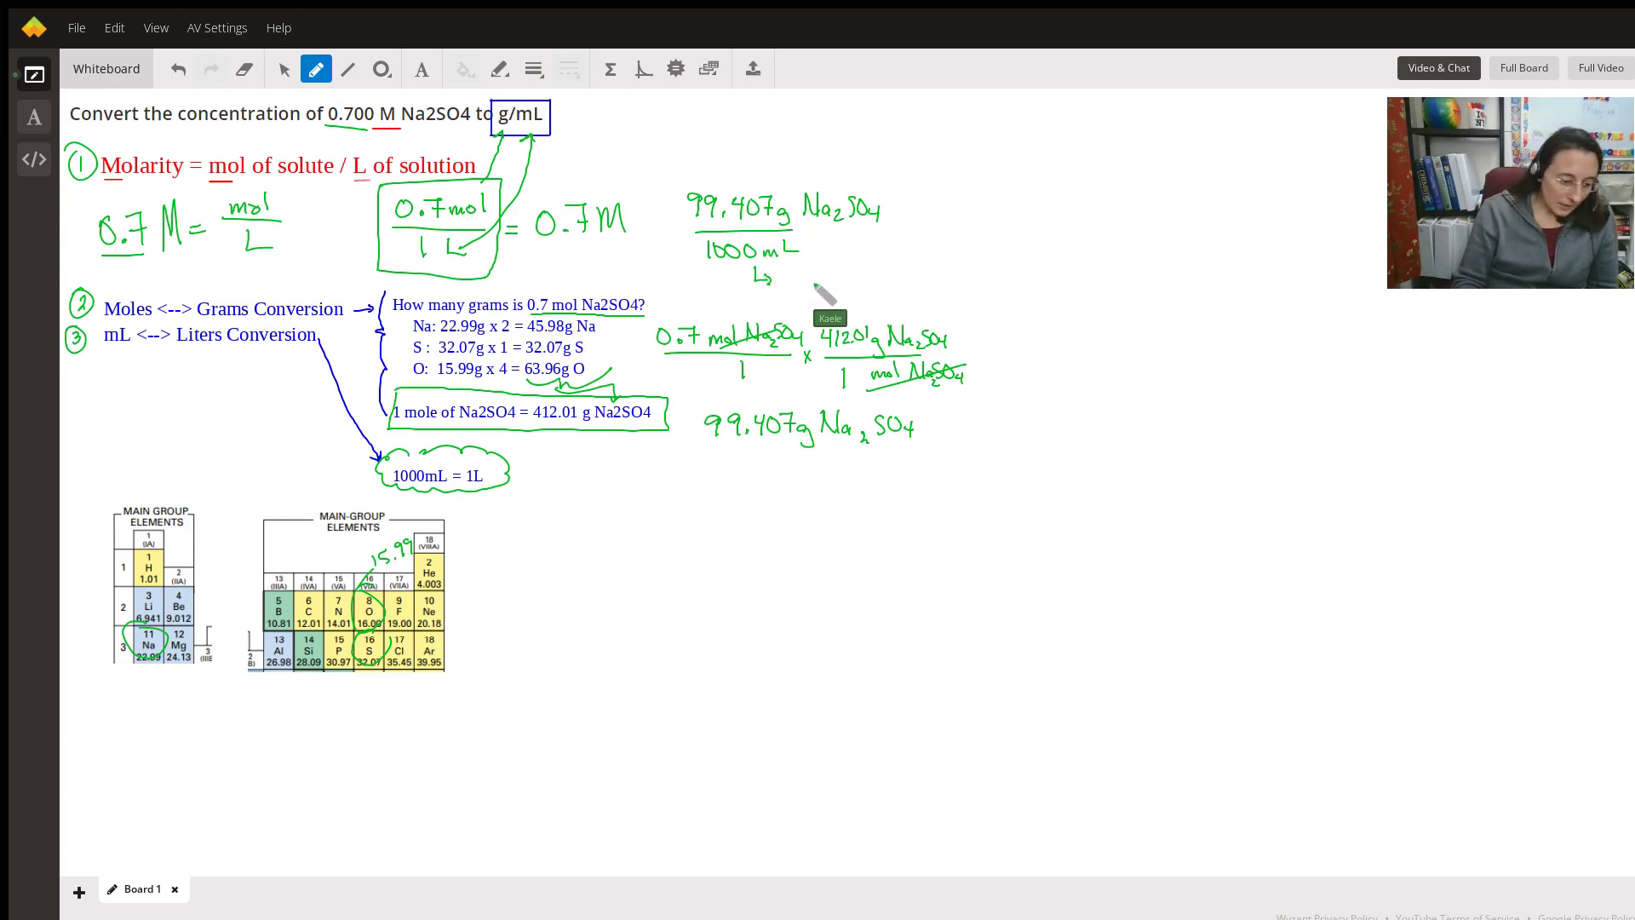
left_click(815, 280)
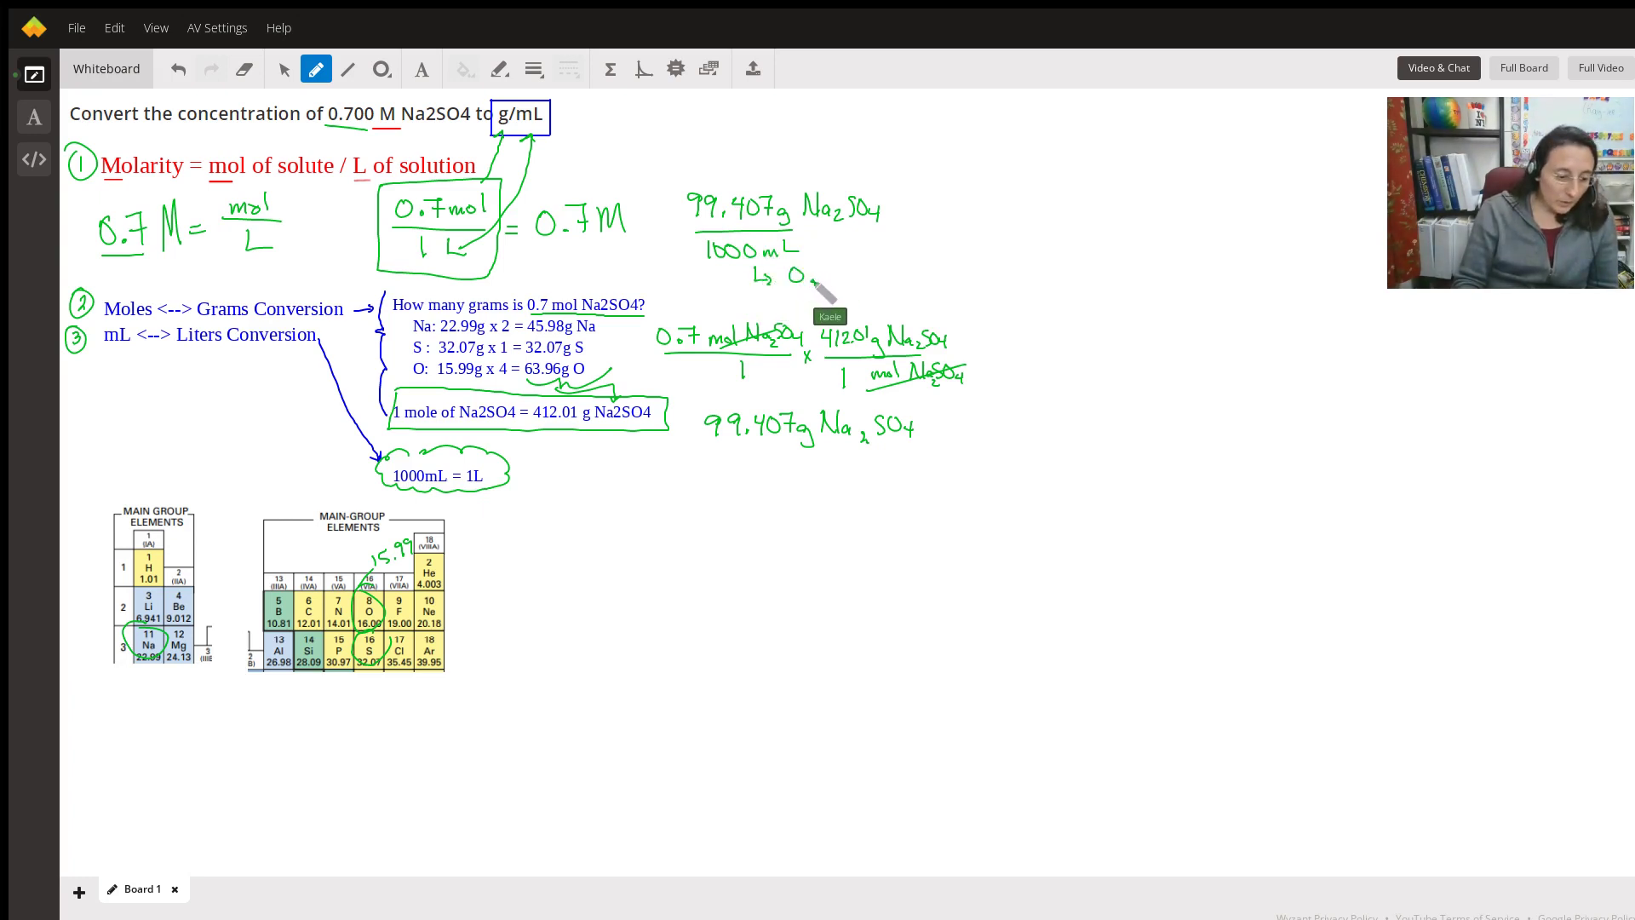
left_click_drag(836, 267, 890, 286)
left_click_drag(899, 240, 917, 279)
mouse_move(921, 260)
left_mouse_down()
mouse_move(931, 278)
mouse_move(924, 251)
mouse_move(777, 281)
mouse_move(861, 290)
left_mouse_up()
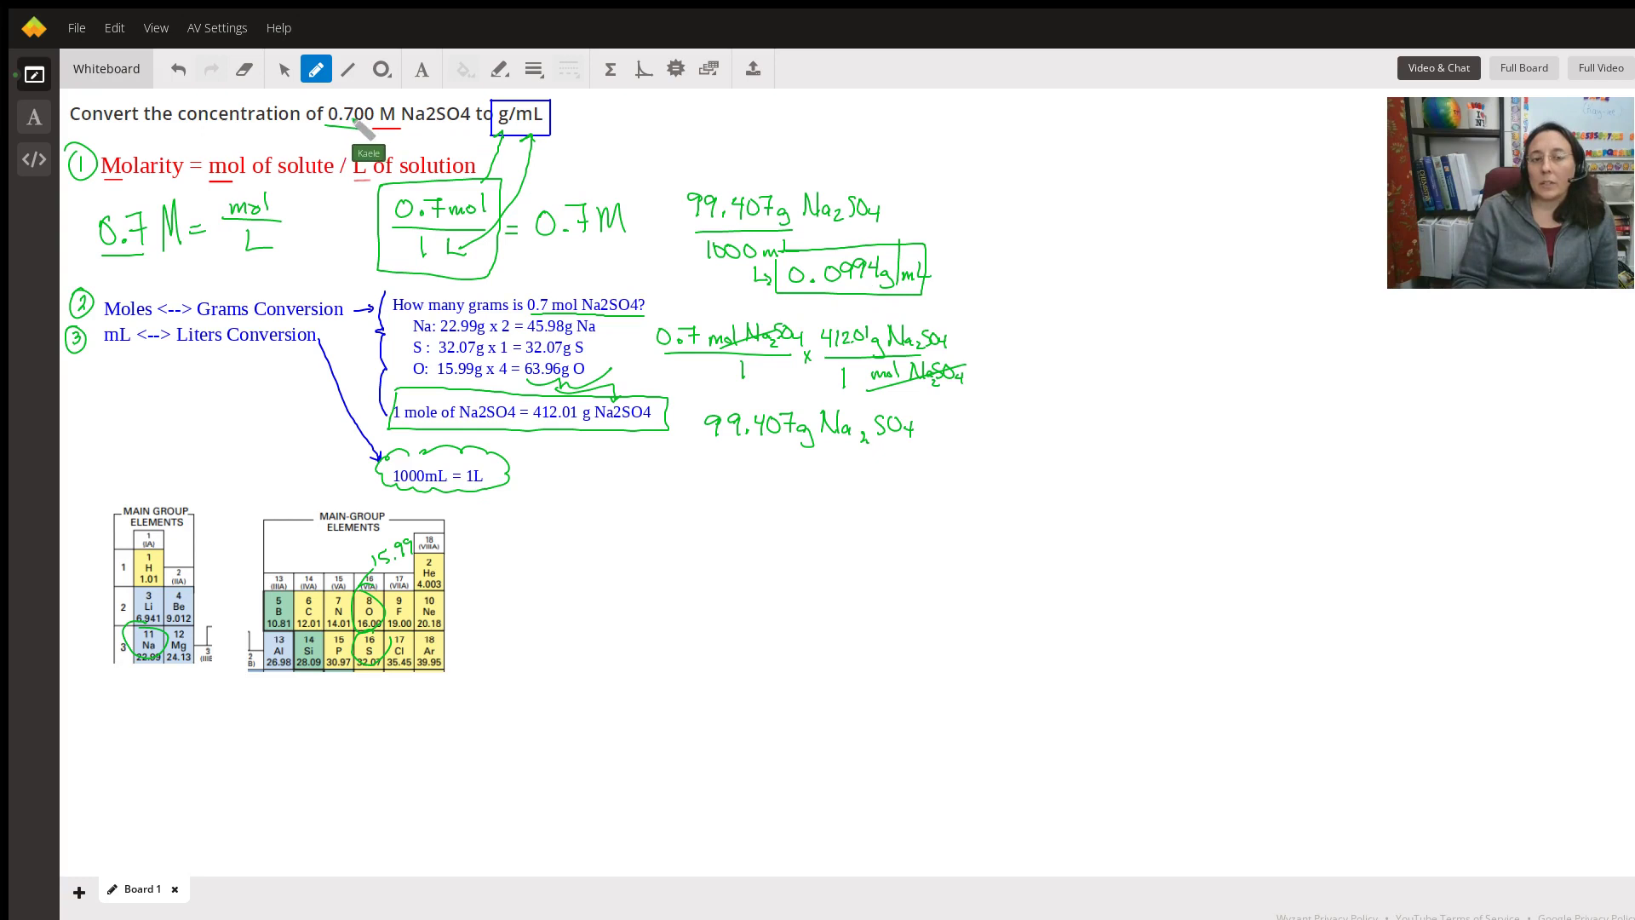
Step: Add trailing zeros so 0.7 M reads 0.70 M and 0.7 mol reads 0.700 mol, and mark significant figures in 0.0994 g/mL
left_click_drag(153, 218, 156, 230)
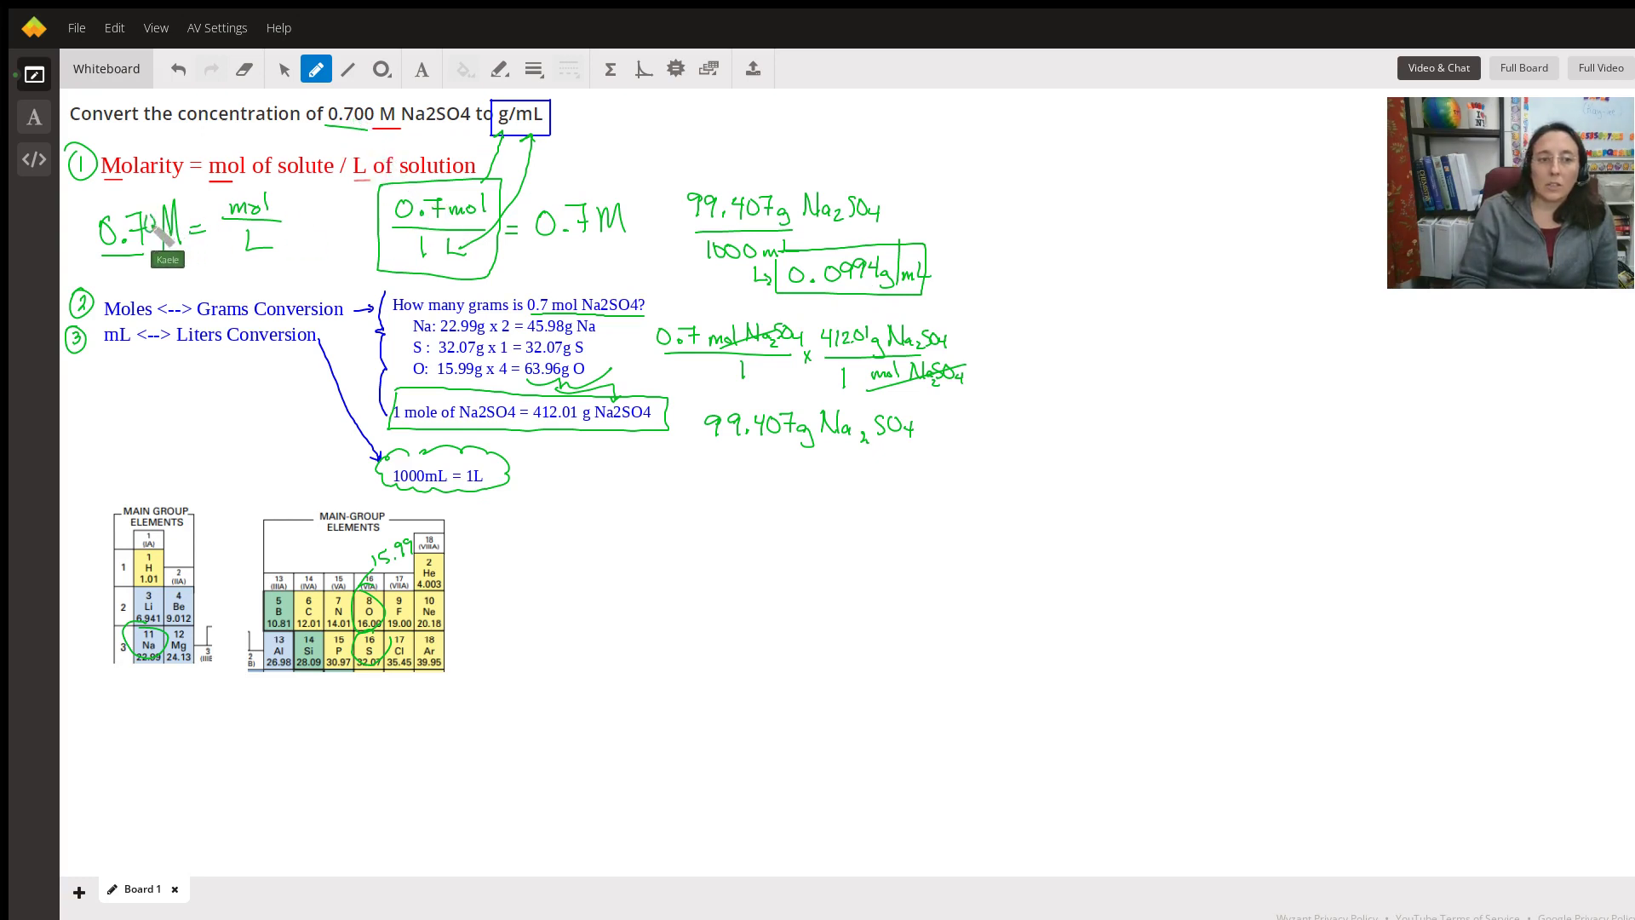
left_click_drag(453, 192, 464, 194)
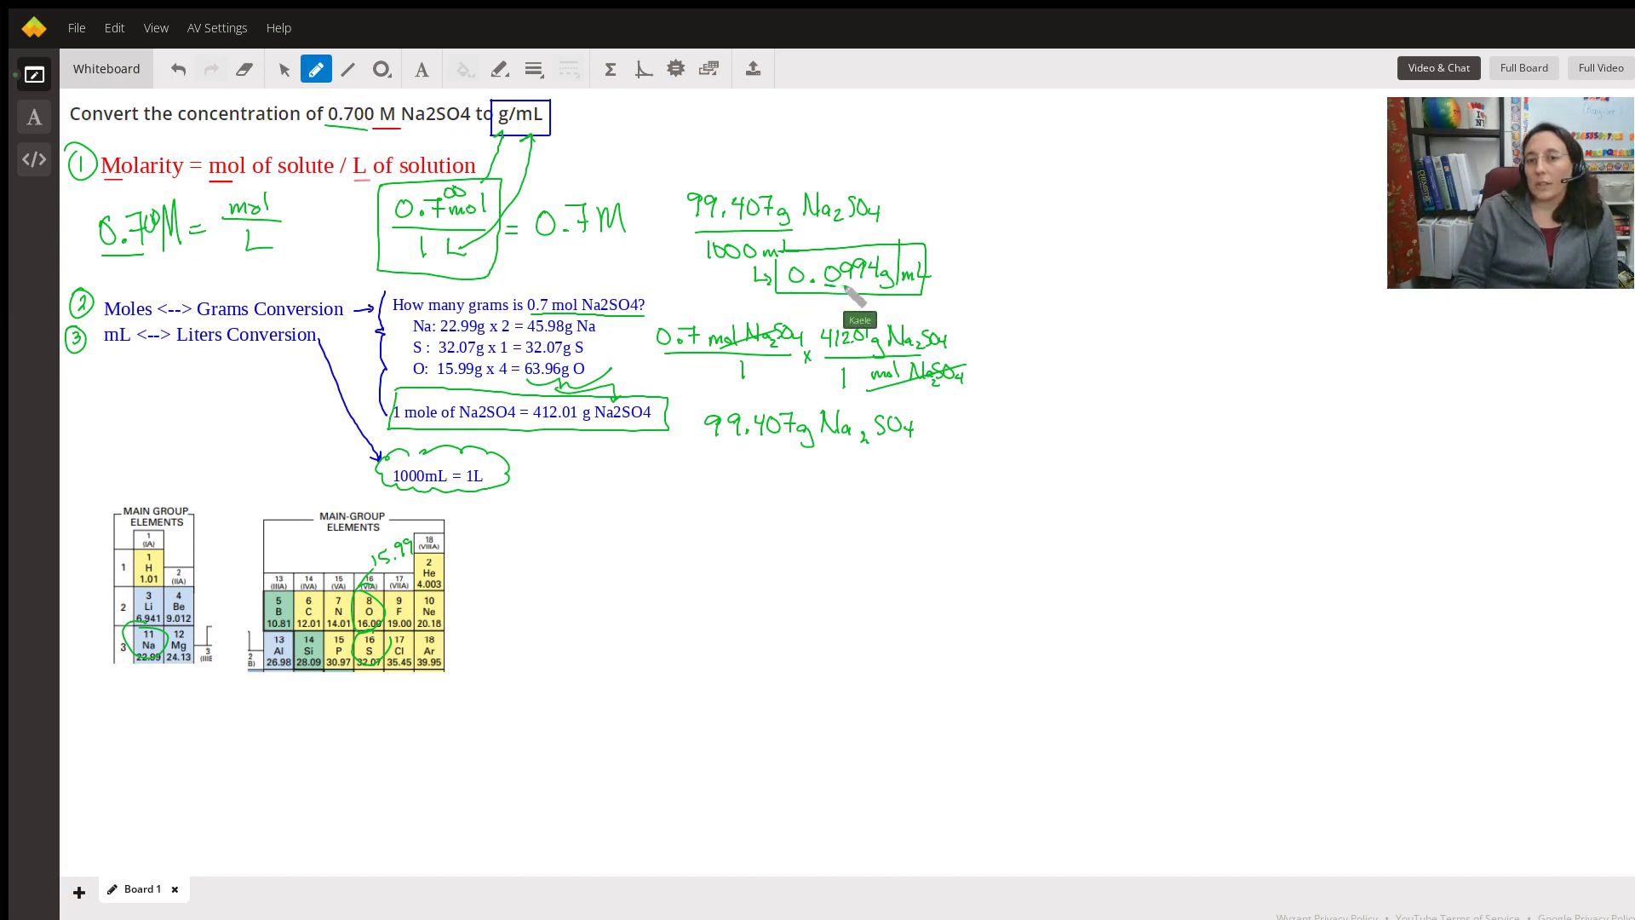
left_click_drag(860, 298, 859, 247)
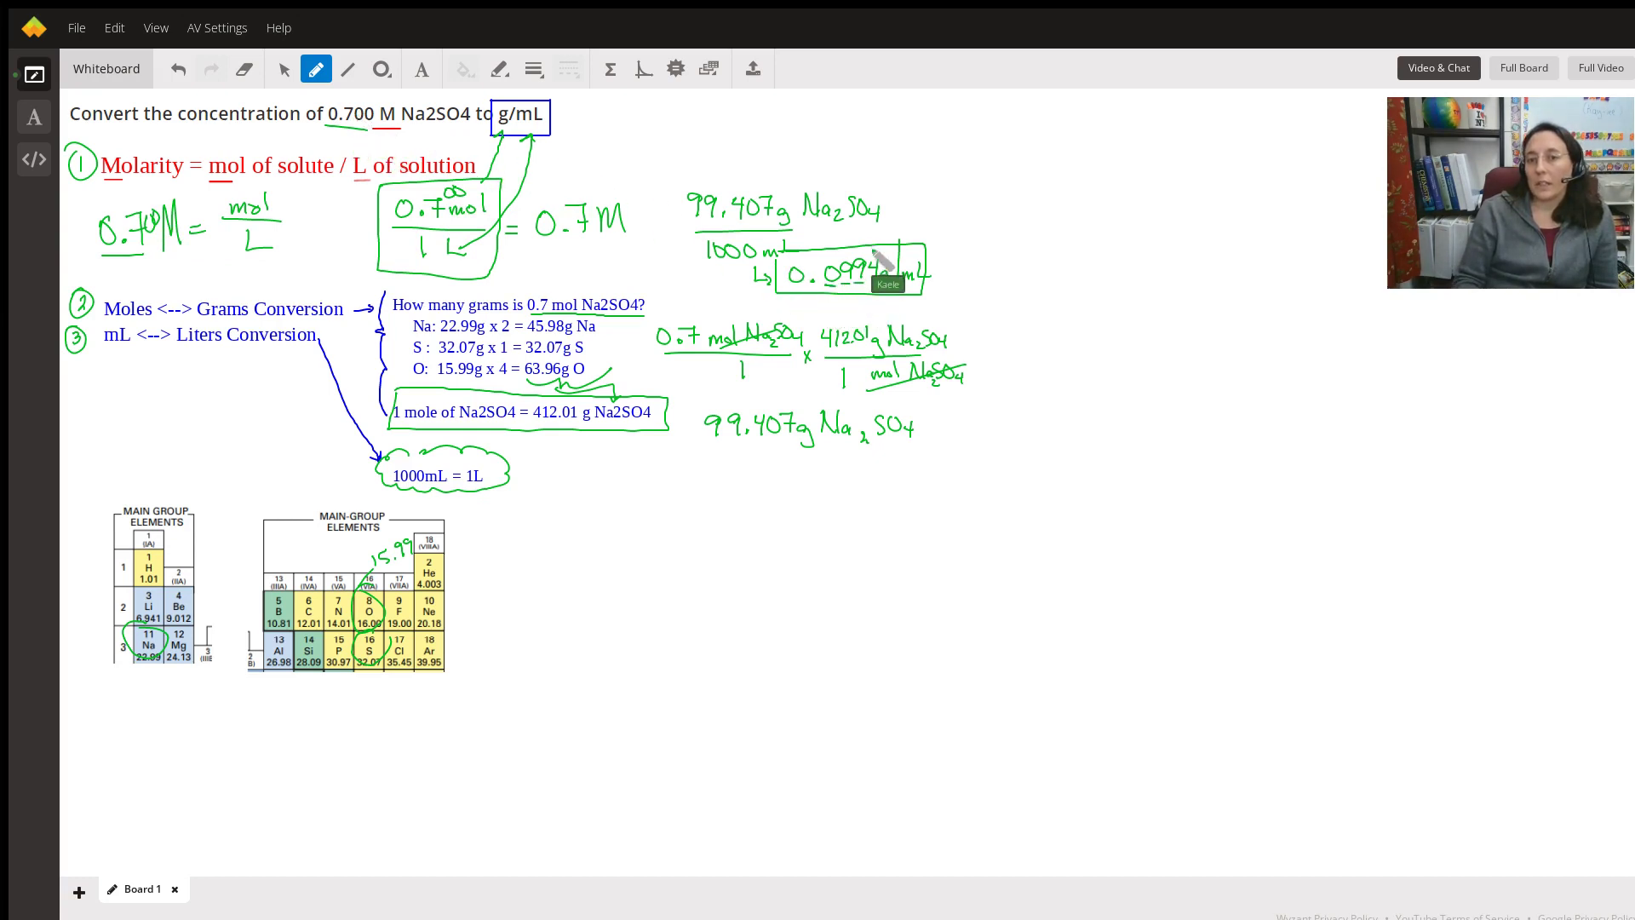
left_click_drag(802, 350, 811, 362)
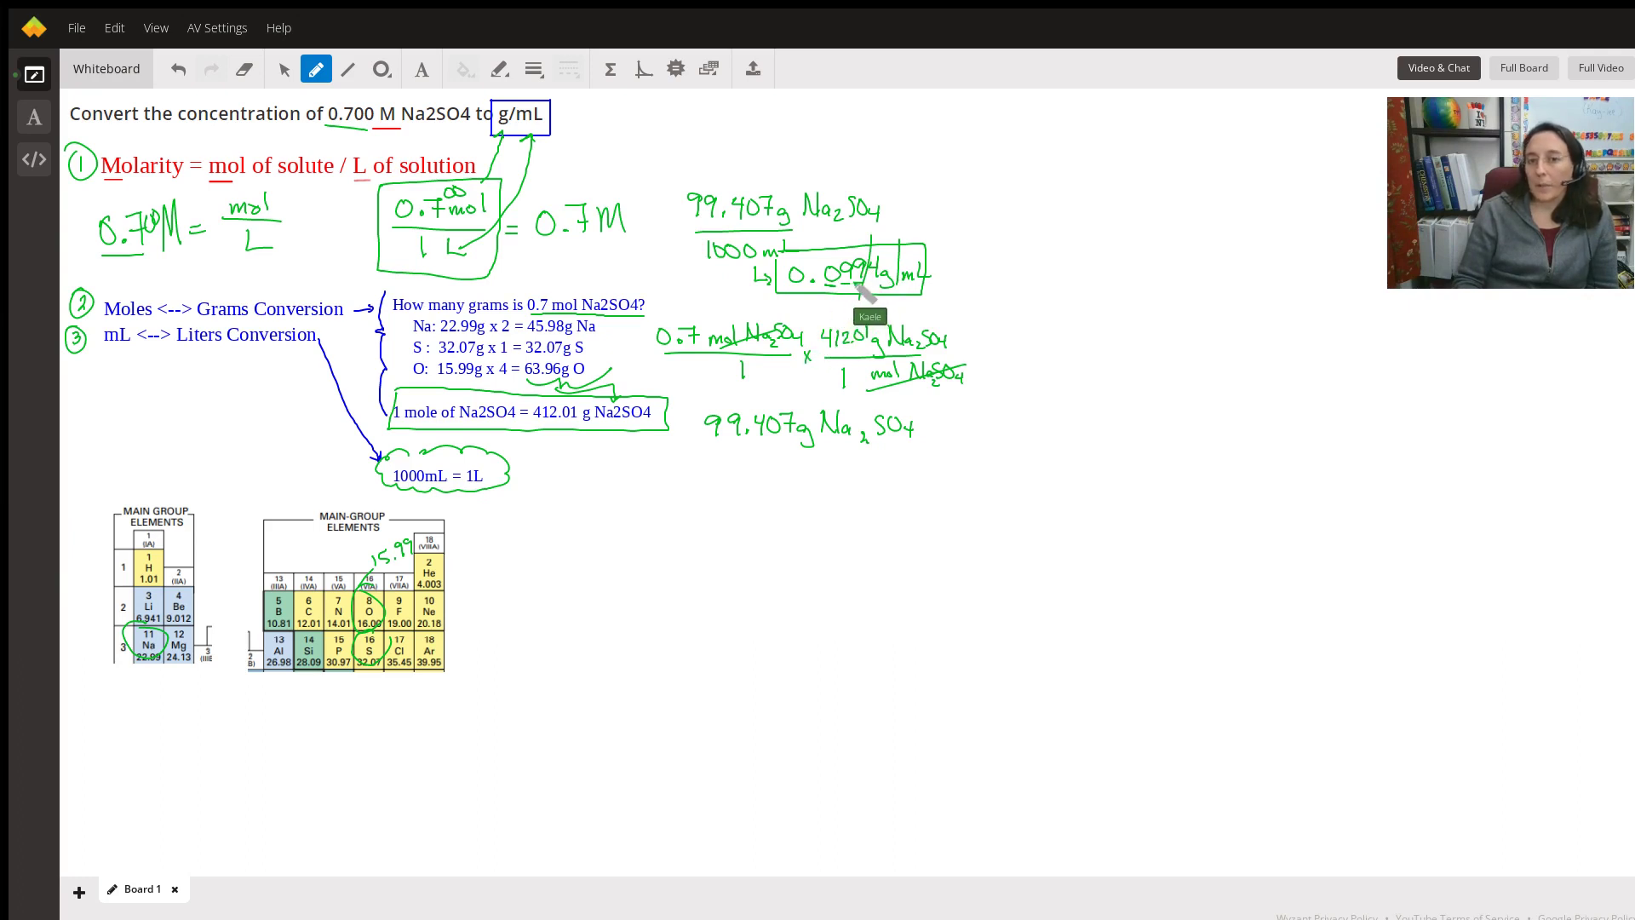